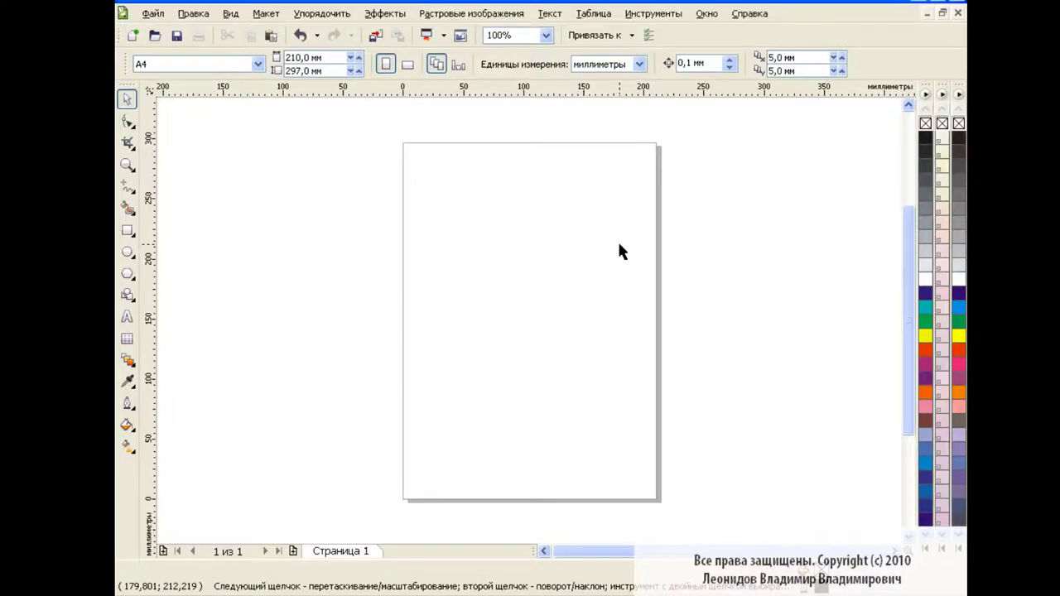
- Draw concentric circles and fill the band between them orange with Smart Fill
click(127, 252)
mouse_move(423, 184)
mouse_down()
mouse_move(659, 423)
mouse_move(637, 402)
mouse_up()
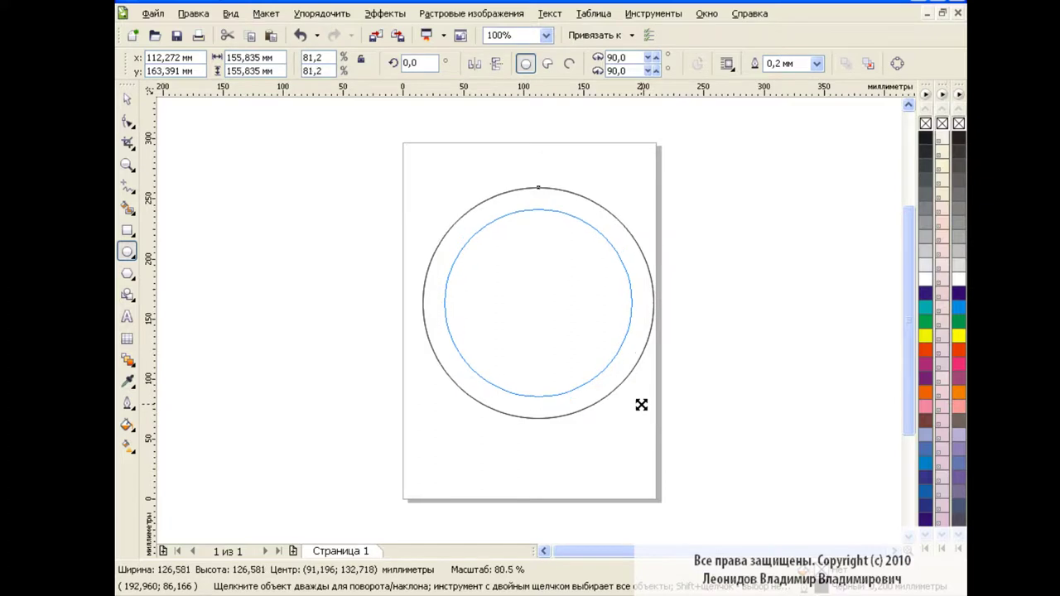
click(126, 207)
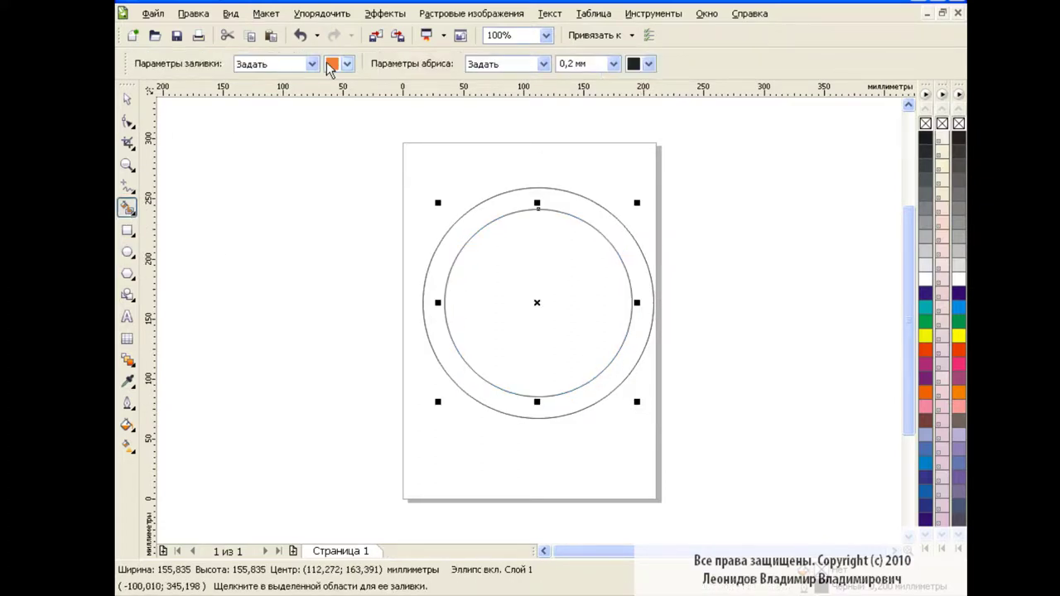
click(501, 212)
- Delete the leftover circle outlines and centre the orange ring on the page
key(space)
drag(576, 232, 446, 233)
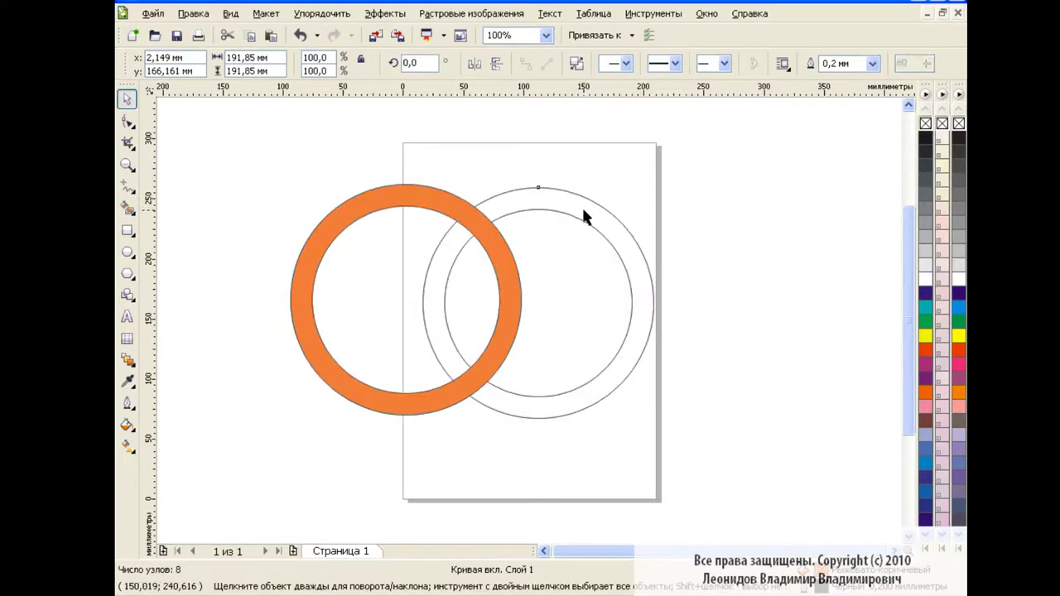
click(585, 232)
key(Delete)
drag(501, 262, 626, 258)
- Add a text object containing the letter L to the left of the ring
click(127, 316)
click(306, 222)
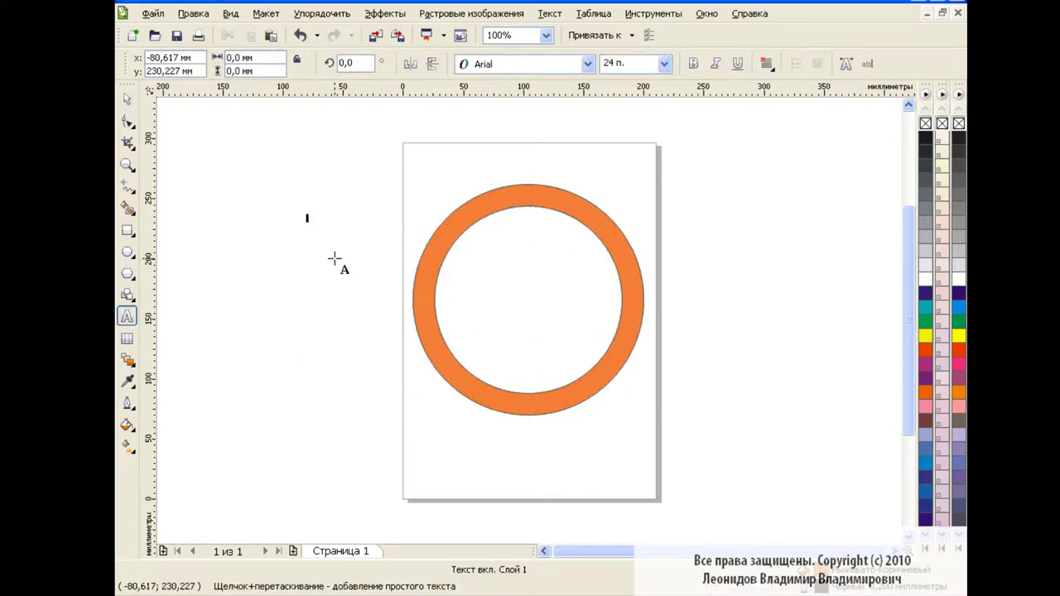
text(L)
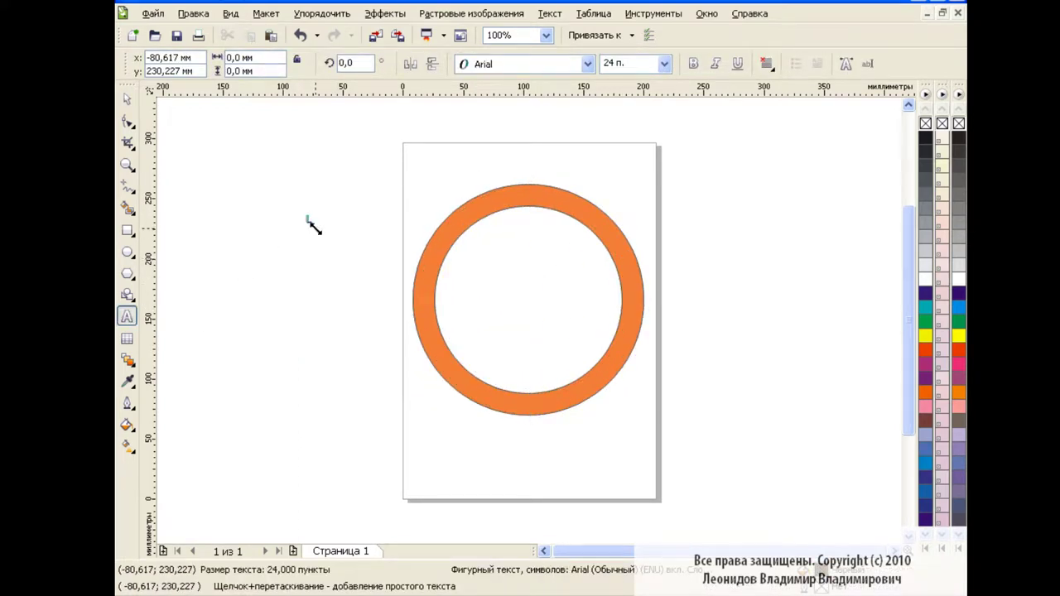
- Make the L bold and italic and move it into the ring's centre
drag(312, 227, 404, 347)
key(ctrl+a)
key(ctrl+i)
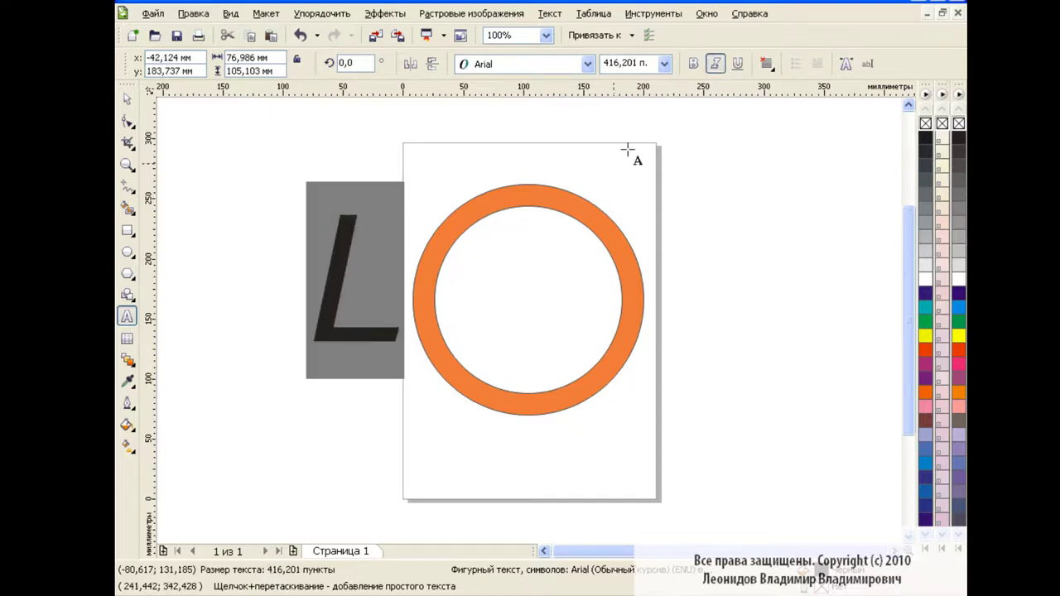
click(692, 65)
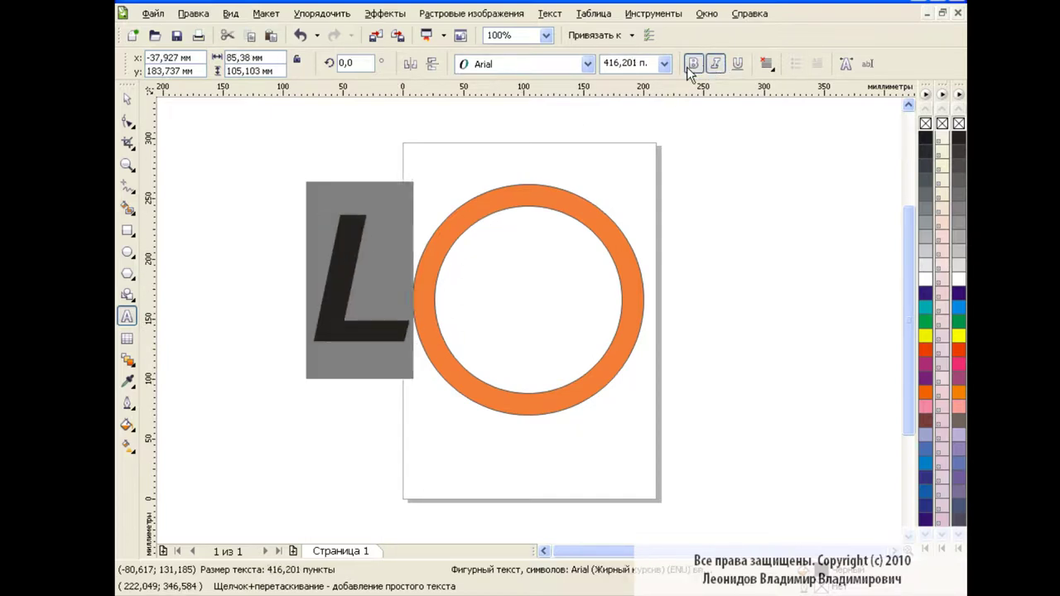
click(126, 99)
drag(359, 279, 529, 298)
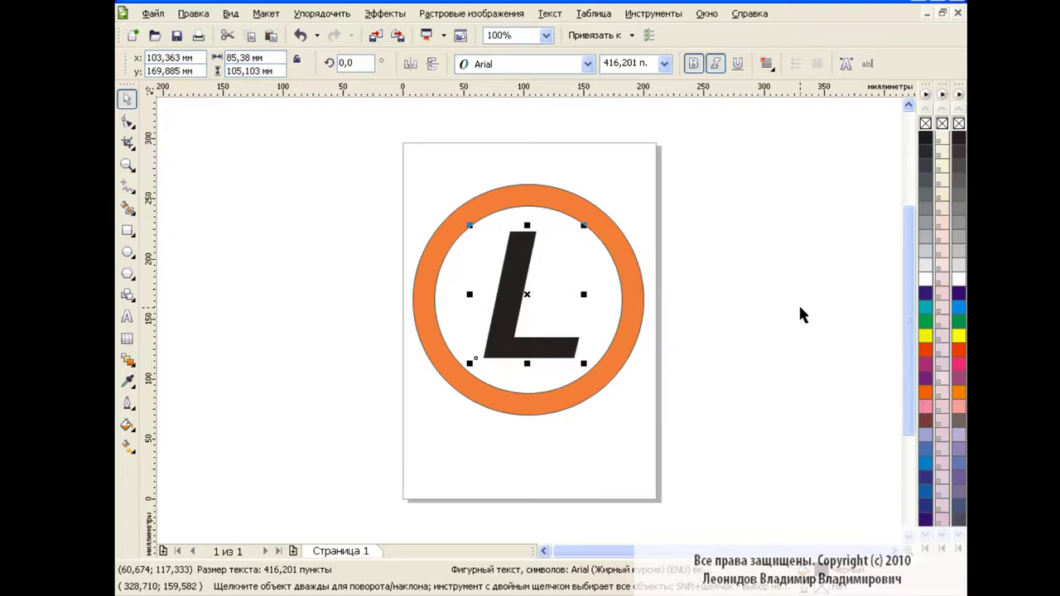
- Colour the L orange and check the ring's exact Uniform Fill values
click(927, 393)
click(958, 393)
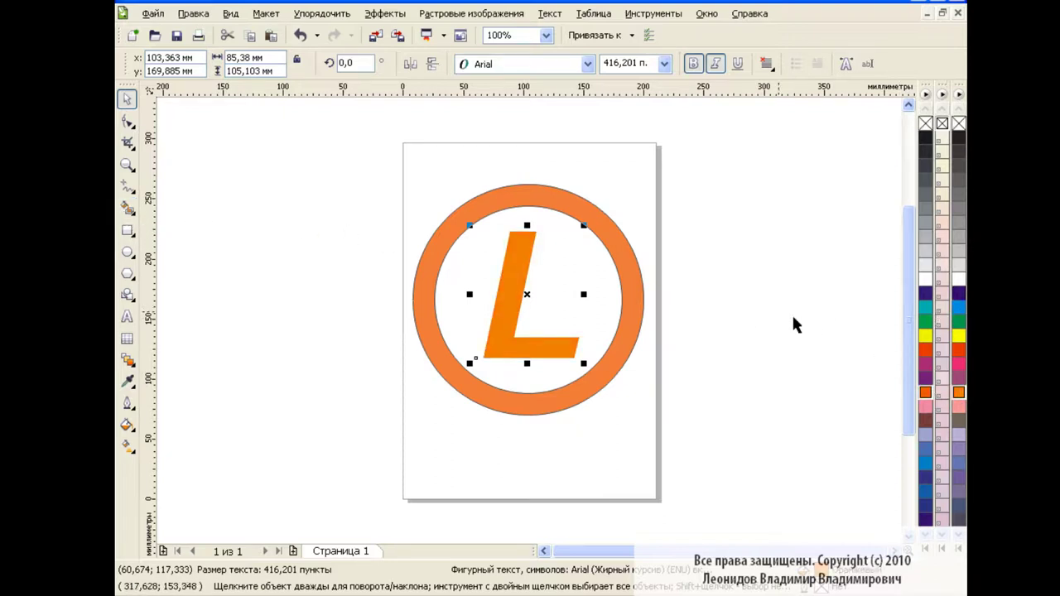
key(Escape)
click(539, 207)
click(127, 425)
click(203, 433)
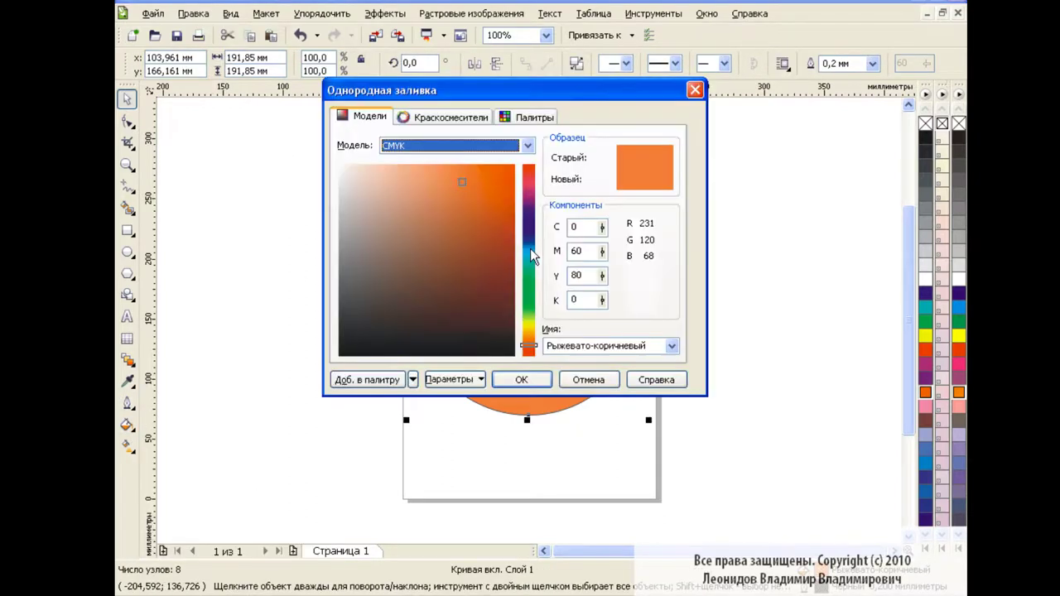
click(588, 379)
- Give the L the ring's exact orange Uniform Fill values
click(530, 285)
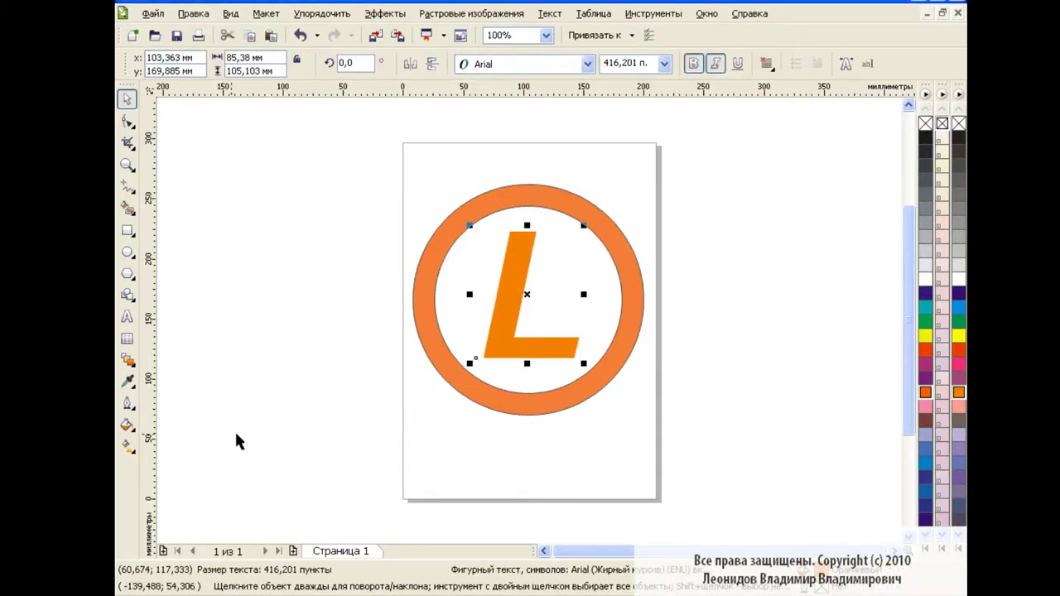
click(126, 424)
click(203, 433)
double_click(588, 278)
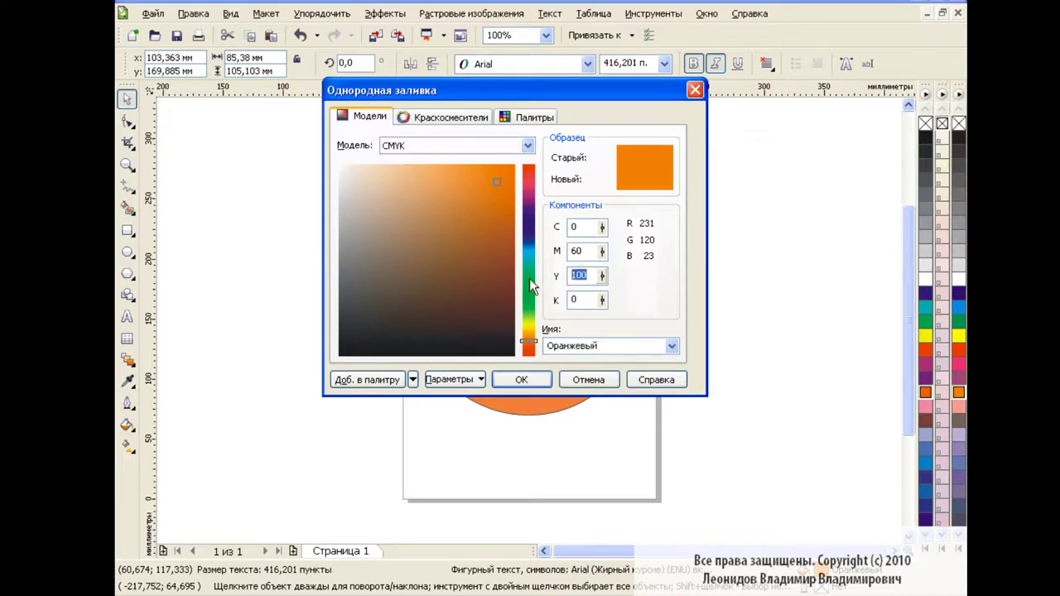
click(547, 386)
- Remove the ring's thin grey outline
click(722, 282)
click(625, 240)
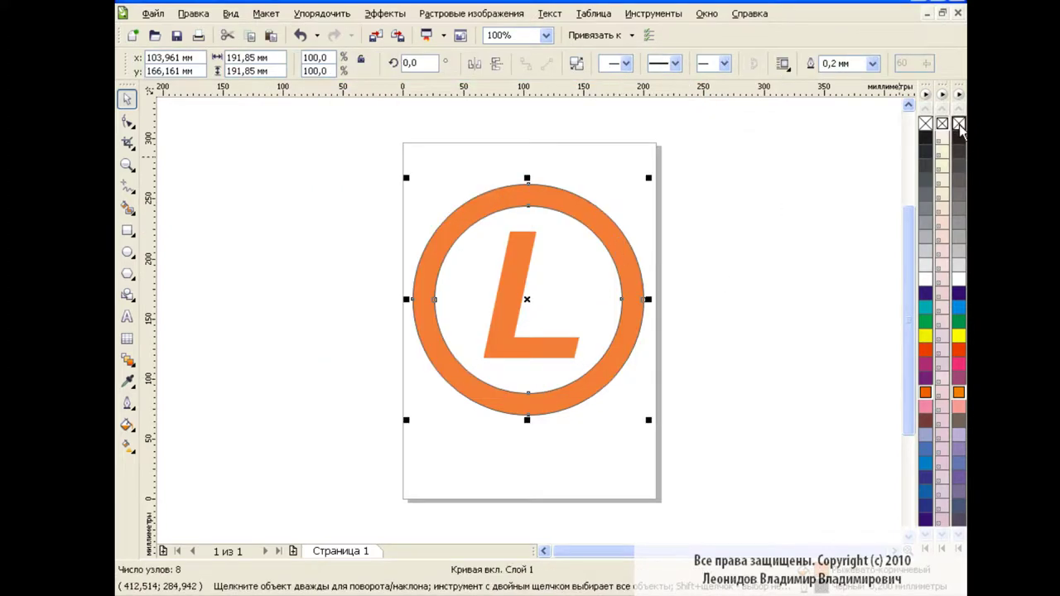
right_click(959, 125)
click(732, 240)
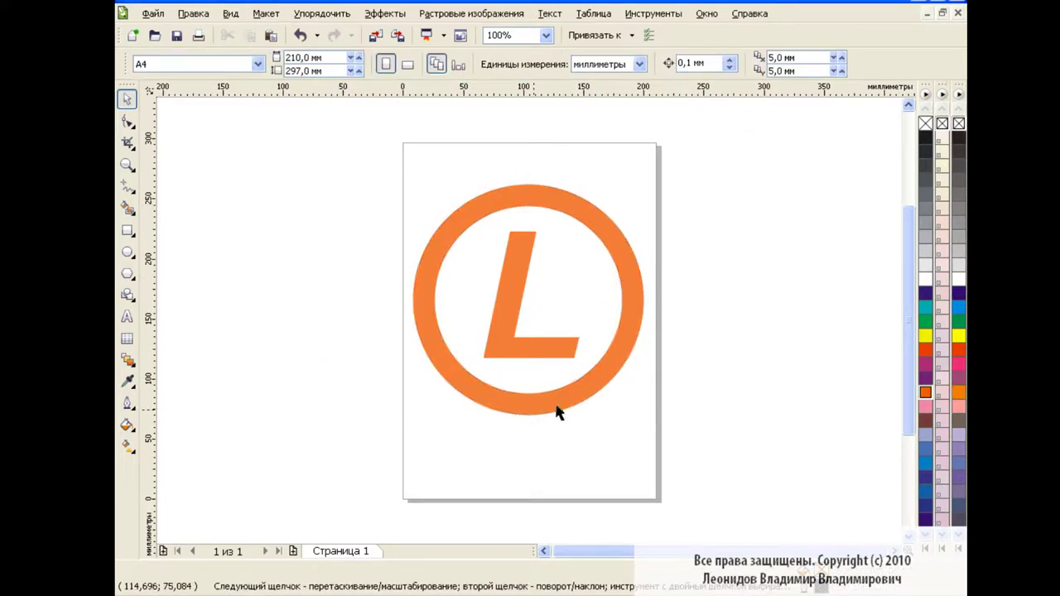
- Convert the letter L to curves
click(518, 268)
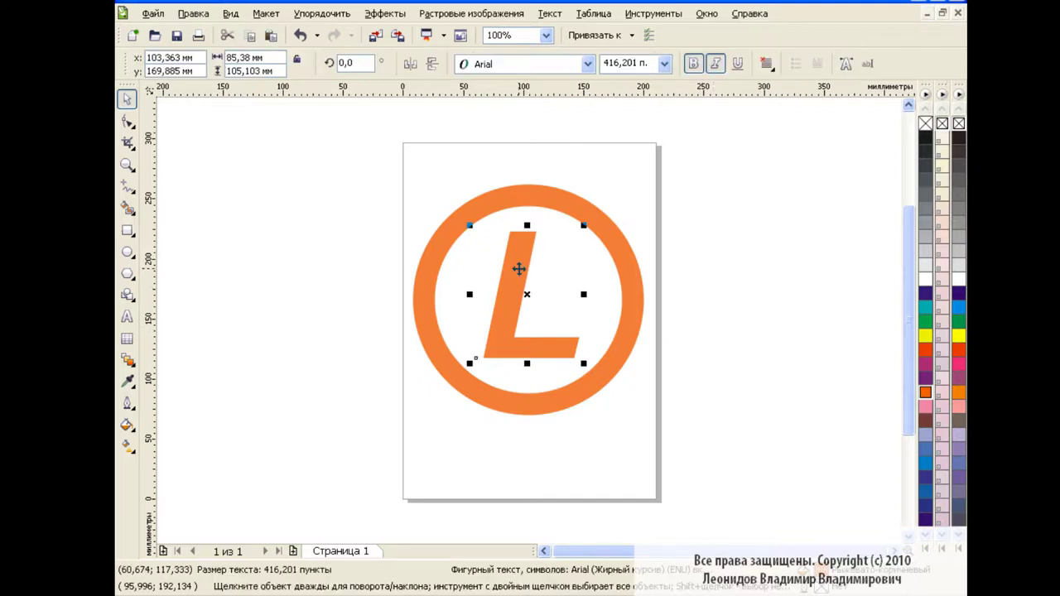
click(322, 13)
click(343, 307)
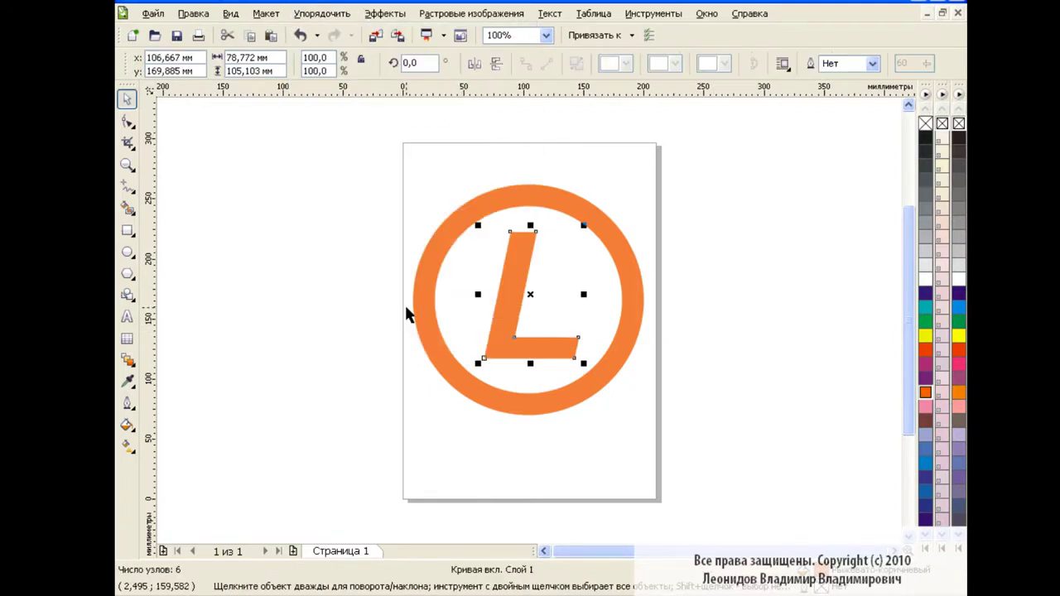
click(687, 277)
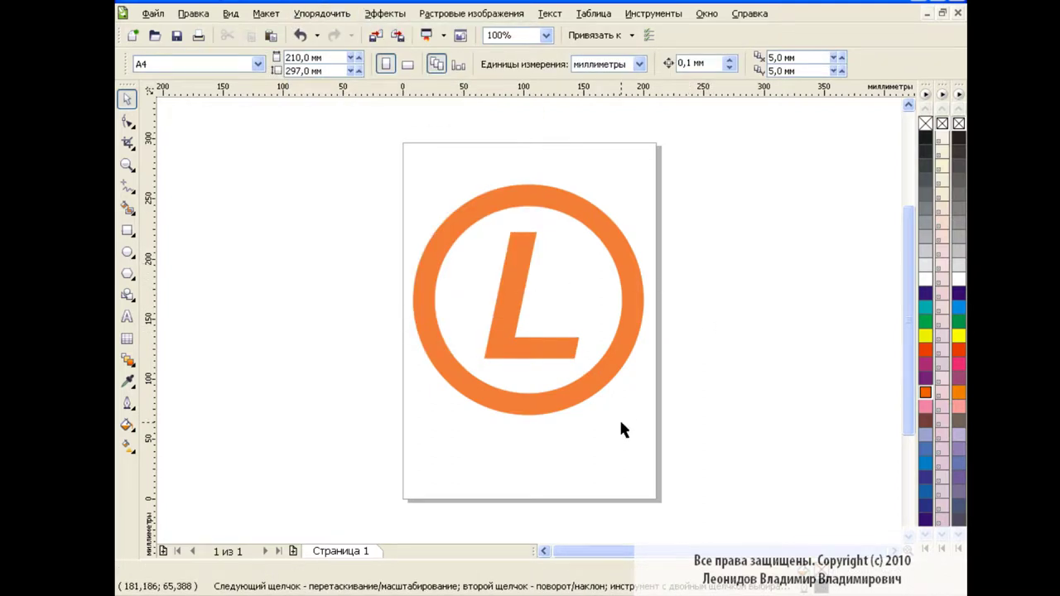
- Combine the ring and the L into one shape
mouse_move(369, 164)
mouse_down()
mouse_move(428, 236)
mouse_move(668, 451)
mouse_up()
click(623, 65)
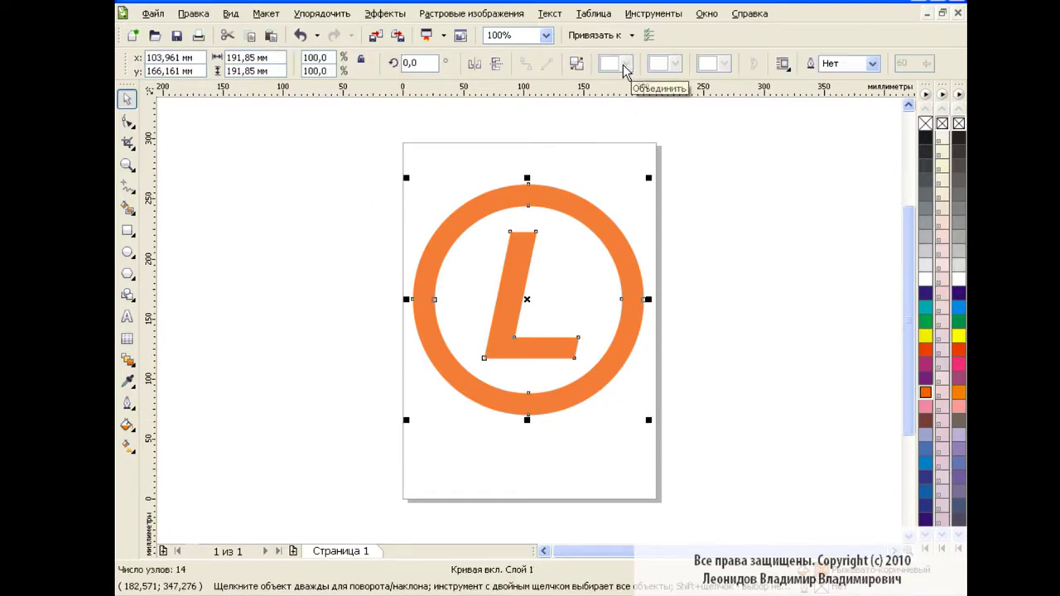
click(712, 200)
click(126, 360)
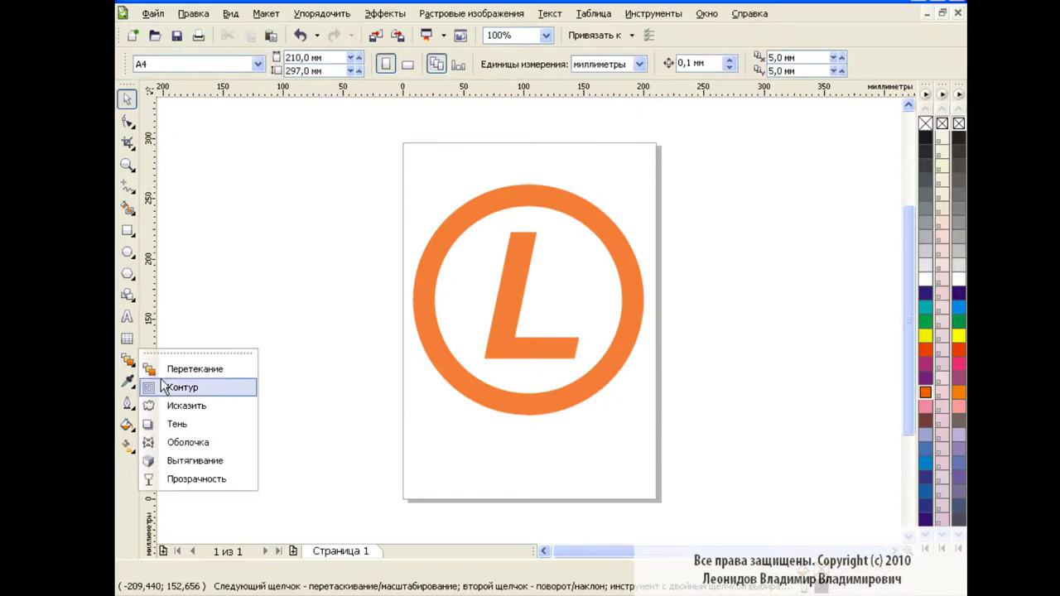
- Extrude the logo, placing the vanishing point for a shallow, forward-facing depth
click(195, 461)
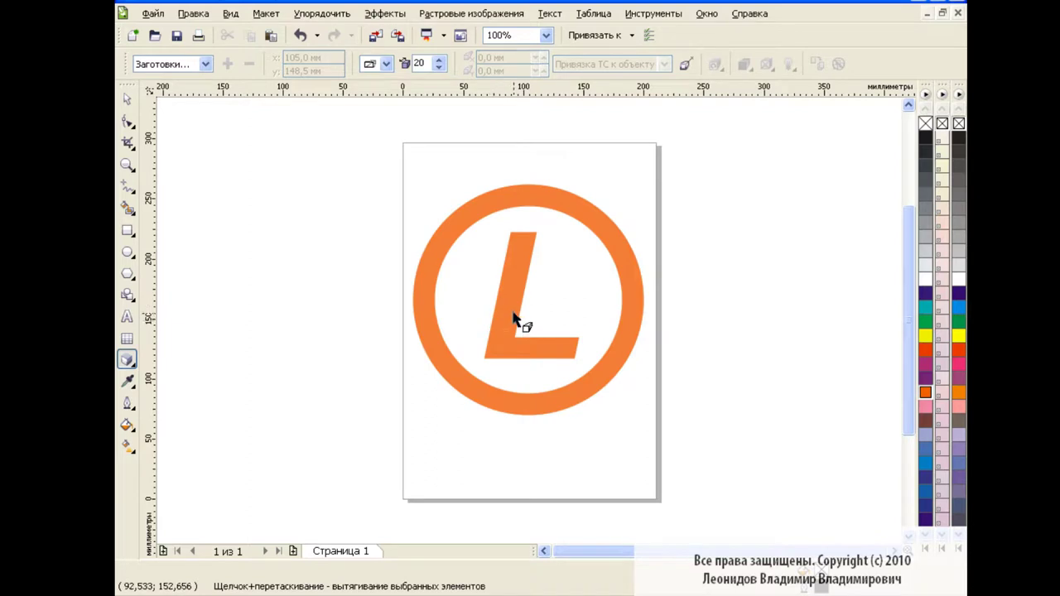
click(428, 323)
drag(428, 324, 407, 345)
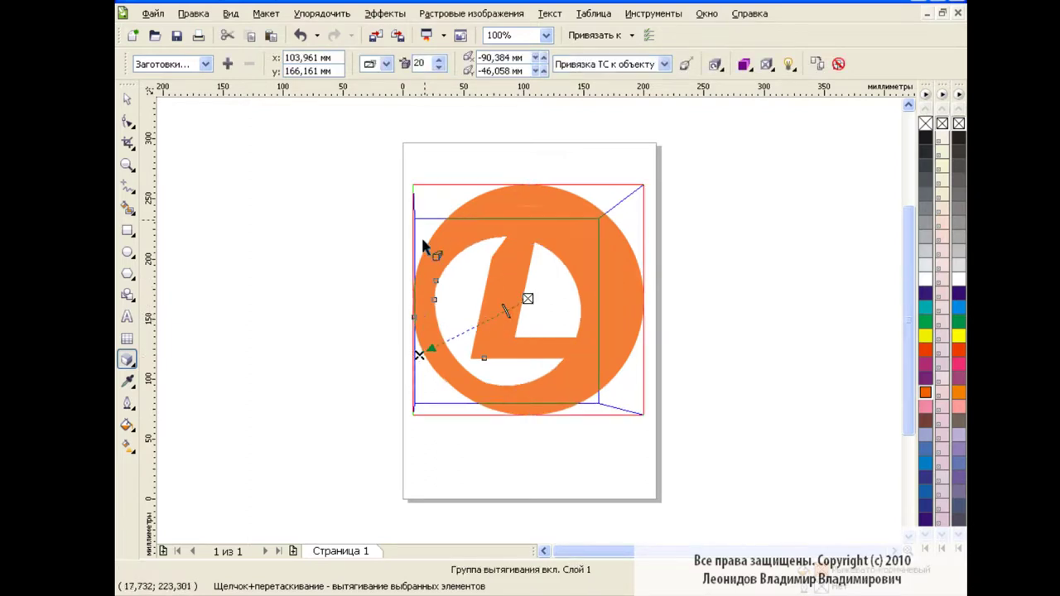
click(380, 63)
click(406, 114)
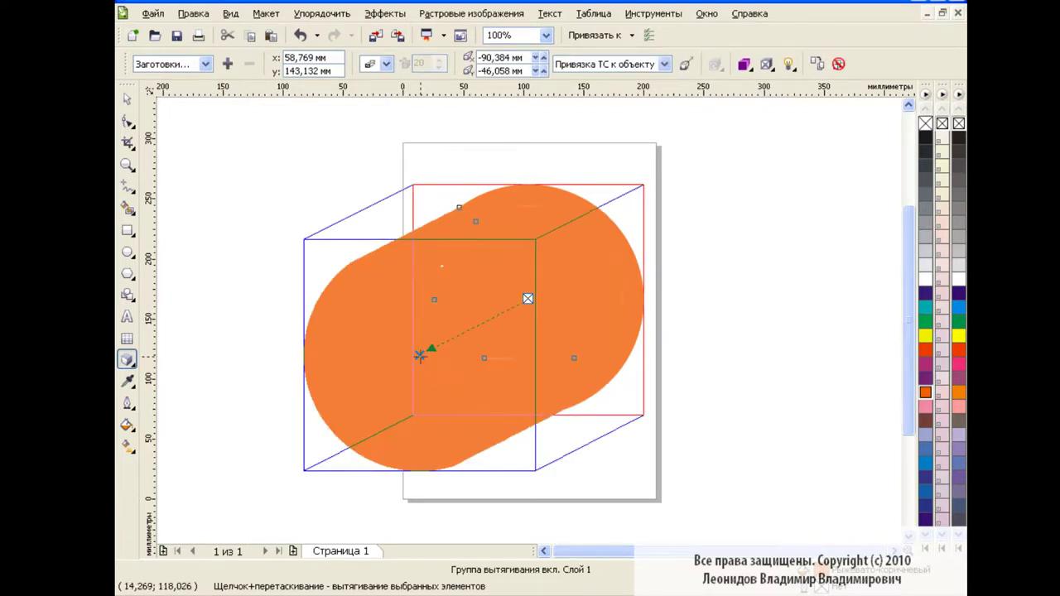
drag(420, 354, 502, 307)
click(386, 63)
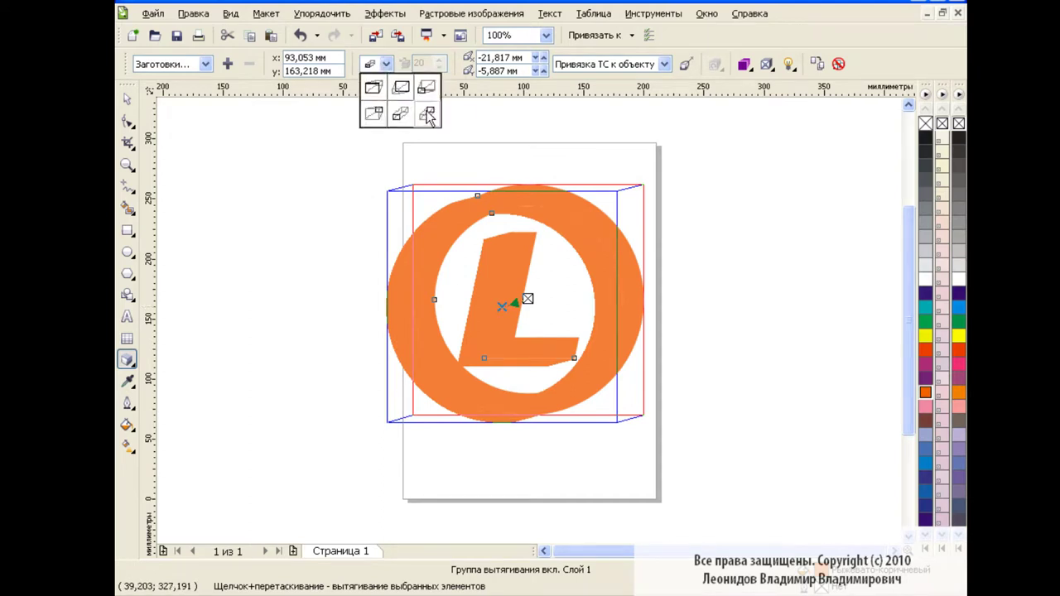
click(405, 118)
mouse_move(502, 307)
mouse_down()
mouse_move(528, 298)
mouse_move(535, 208)
mouse_up()
key(space)
- Give the extruded logo a black outline
click(430, 249)
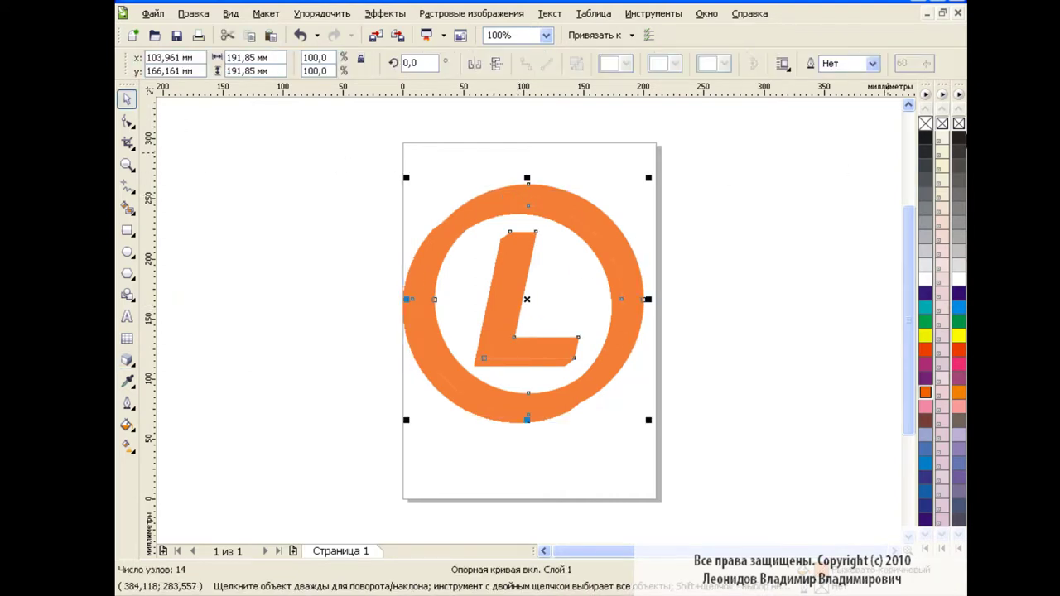
right_click(958, 138)
click(756, 258)
- Nudge the extrusion's vanishing point slightly
click(436, 357)
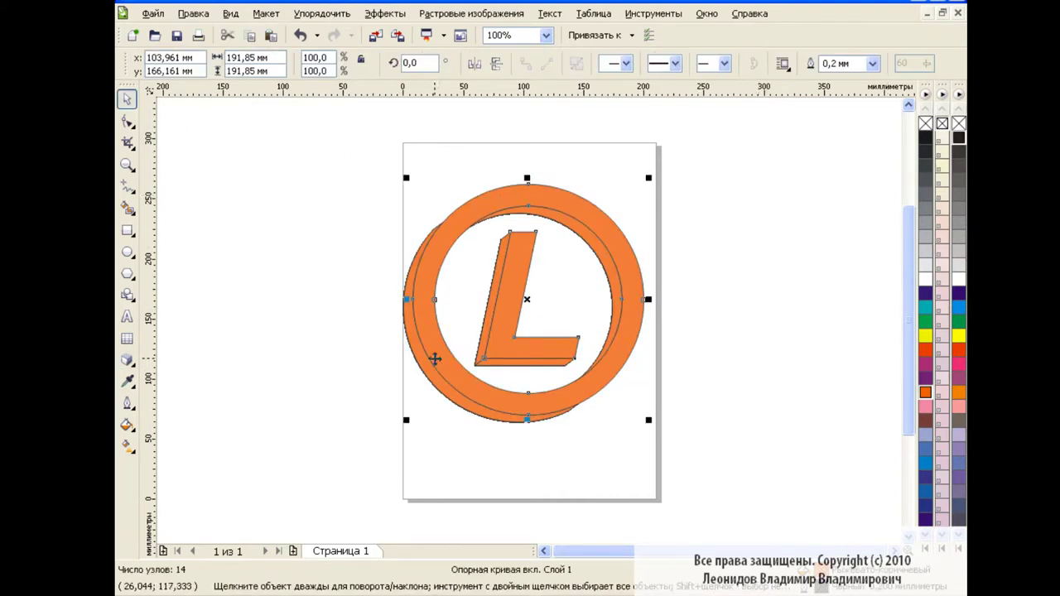
click(127, 358)
drag(525, 296, 523, 303)
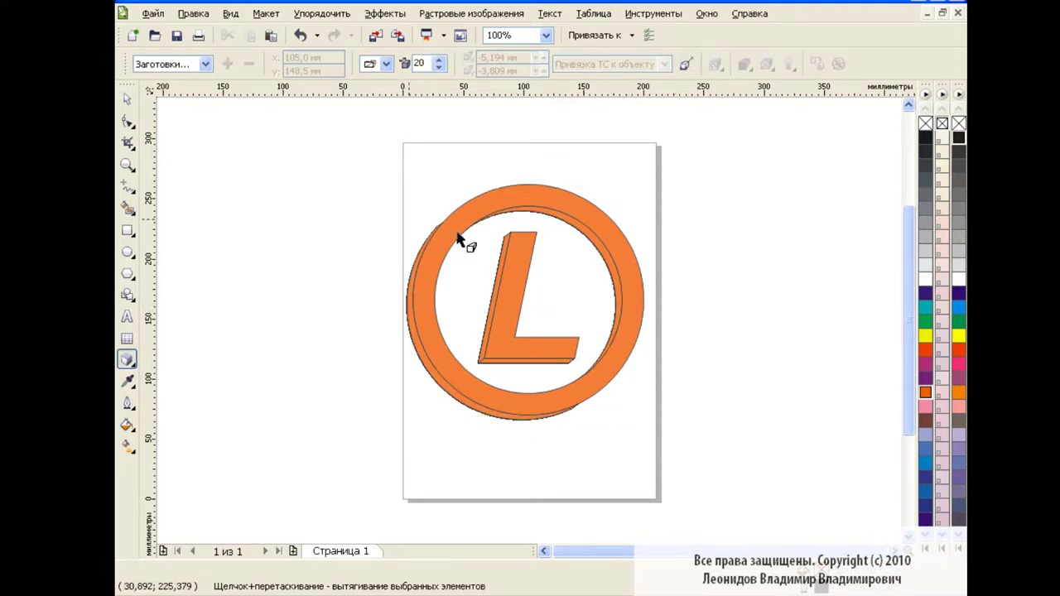
key(space)
click(438, 355)
- Set the extrusion colour to a solid dark yellow
click(419, 356)
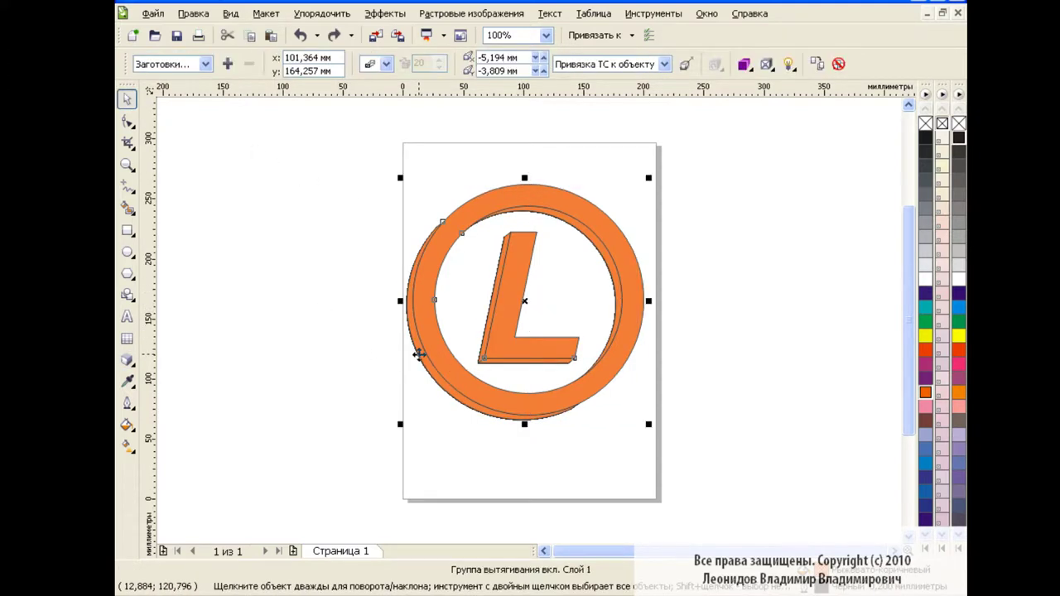
click(743, 64)
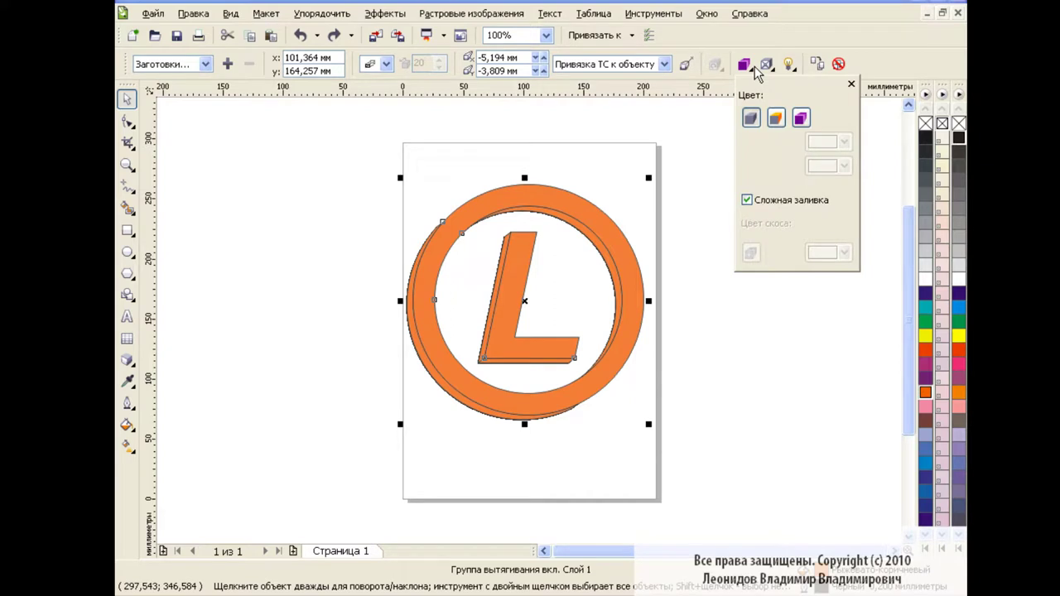
click(775, 118)
click(843, 141)
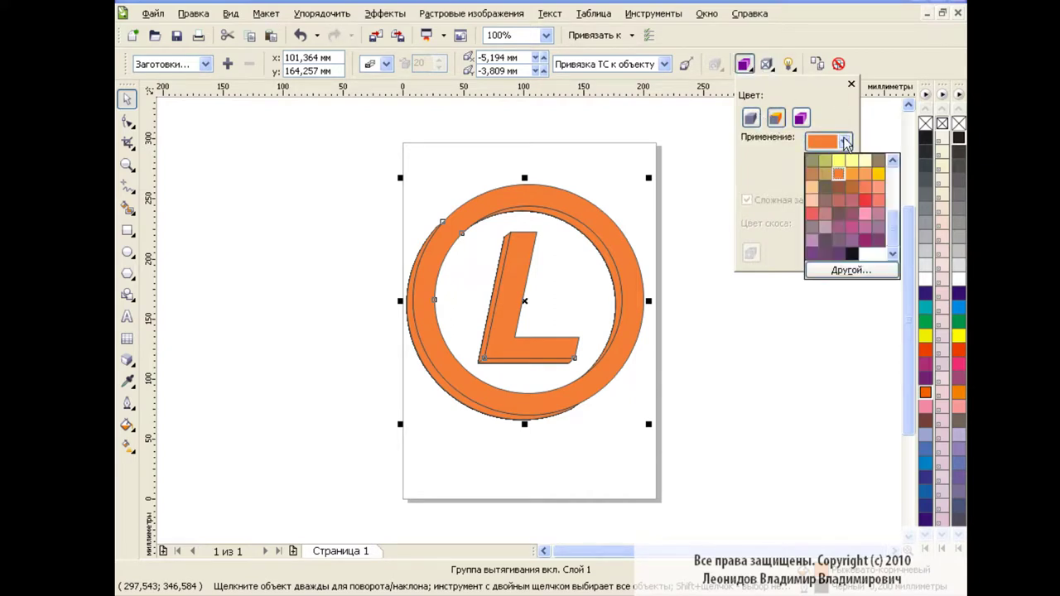
click(878, 171)
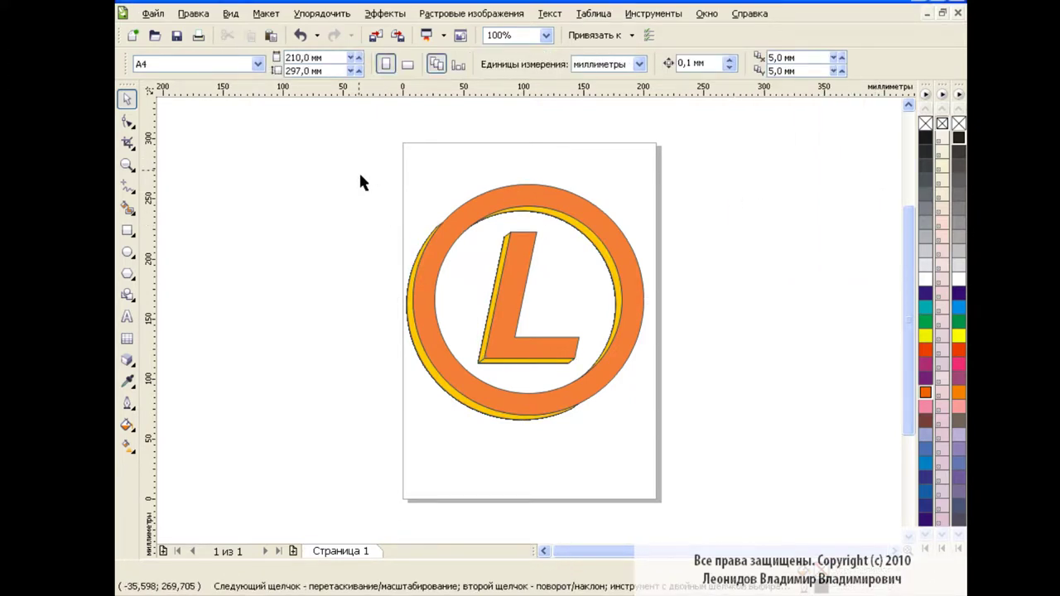
- Break the extrusion group apart and select the ring-and-L front shape
drag(358, 171, 696, 443)
click(322, 13)
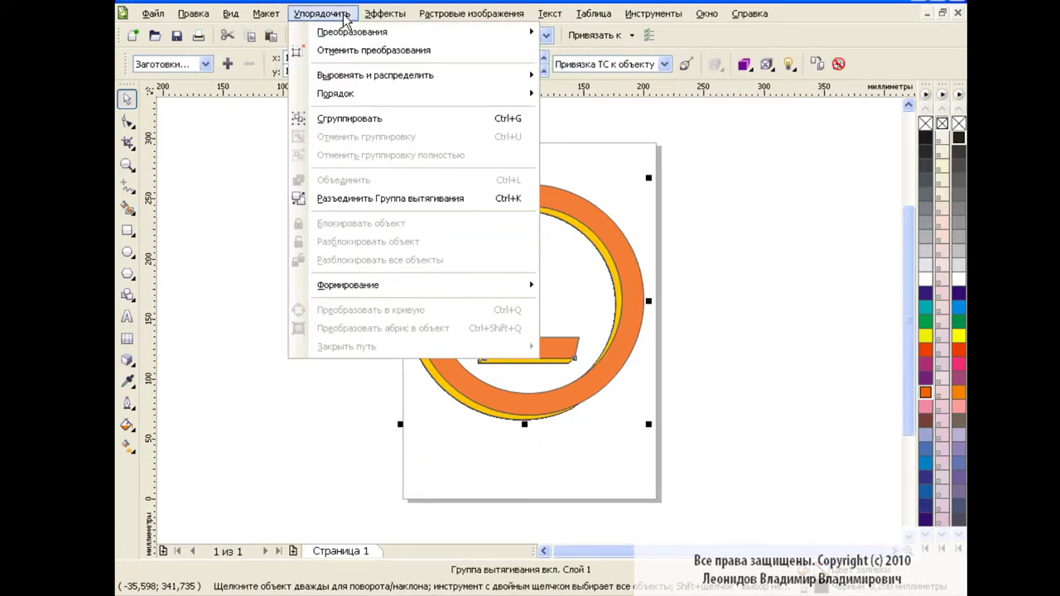
click(374, 199)
click(699, 323)
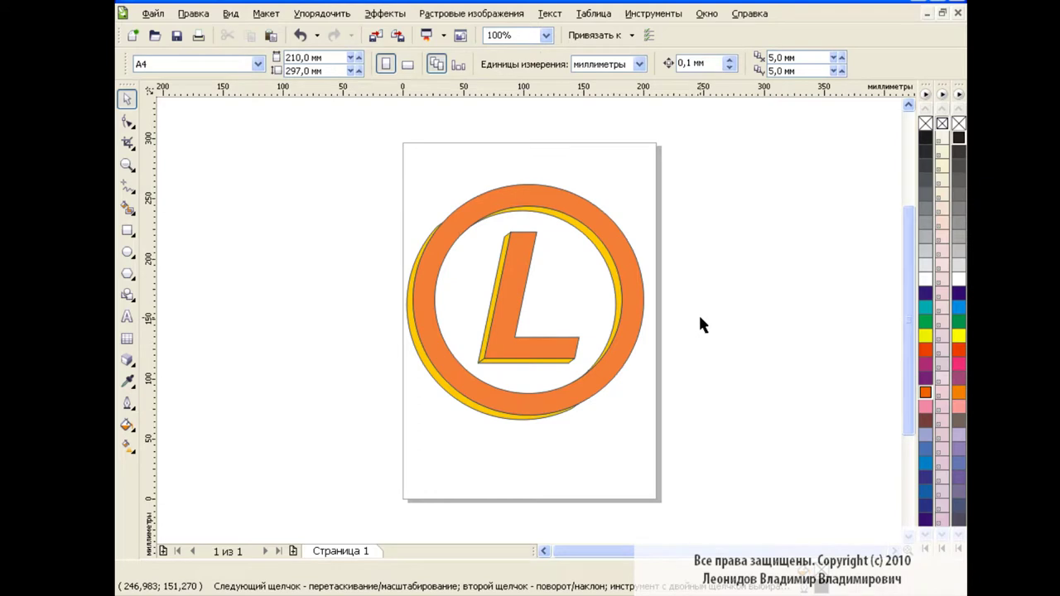
click(636, 279)
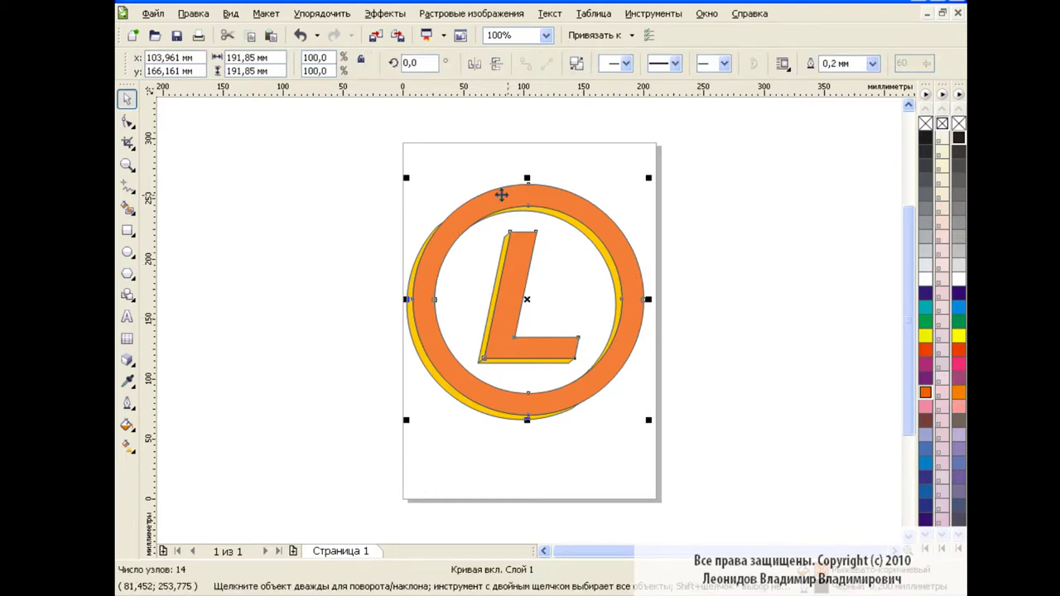
- Start a Custom Fountain Fill with an orange end colour at yellow 100
click(126, 424)
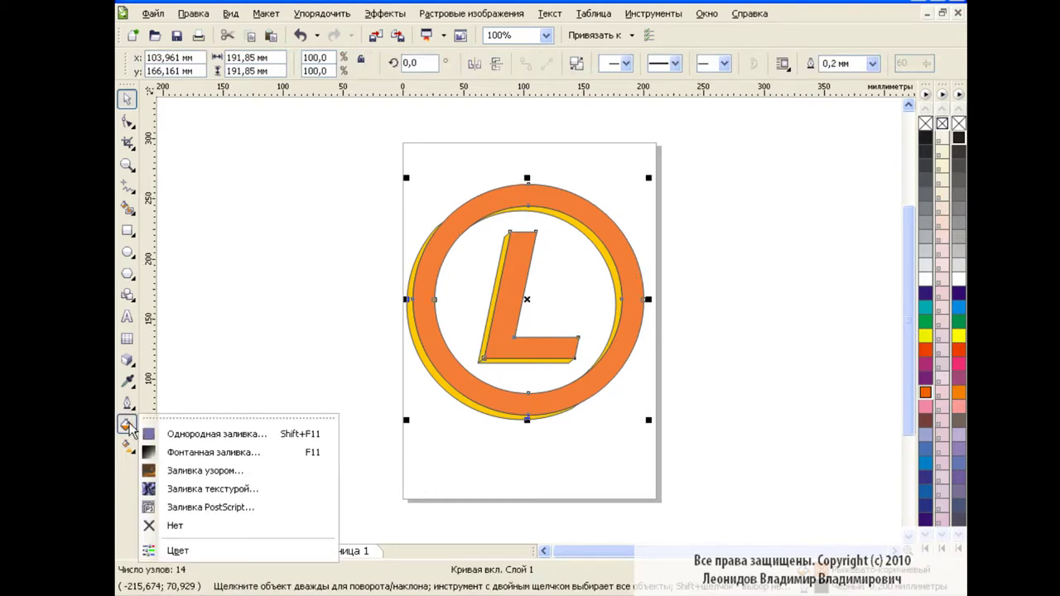
click(207, 452)
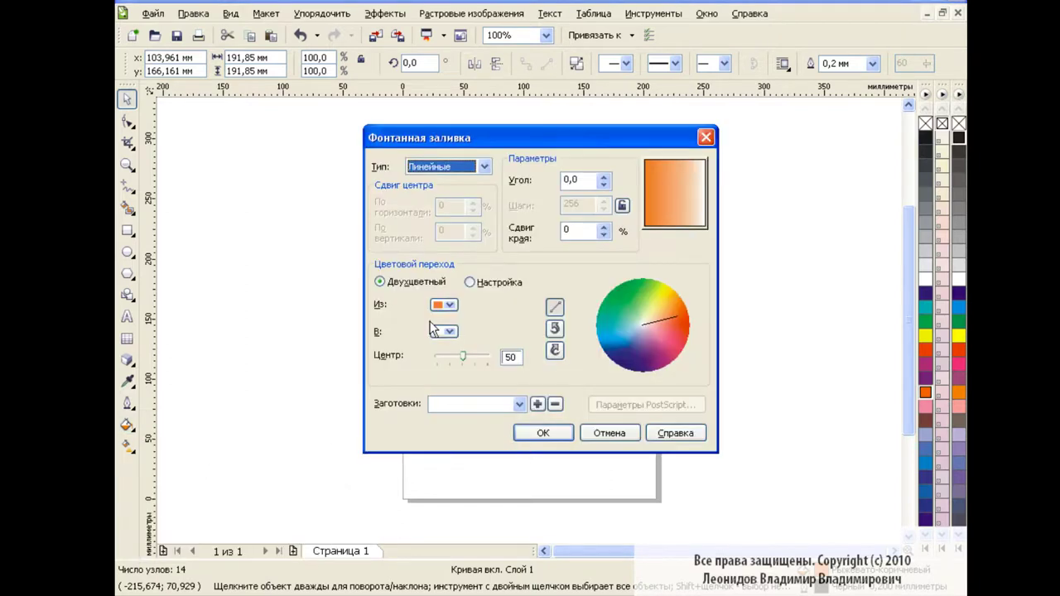
click(470, 283)
click(573, 329)
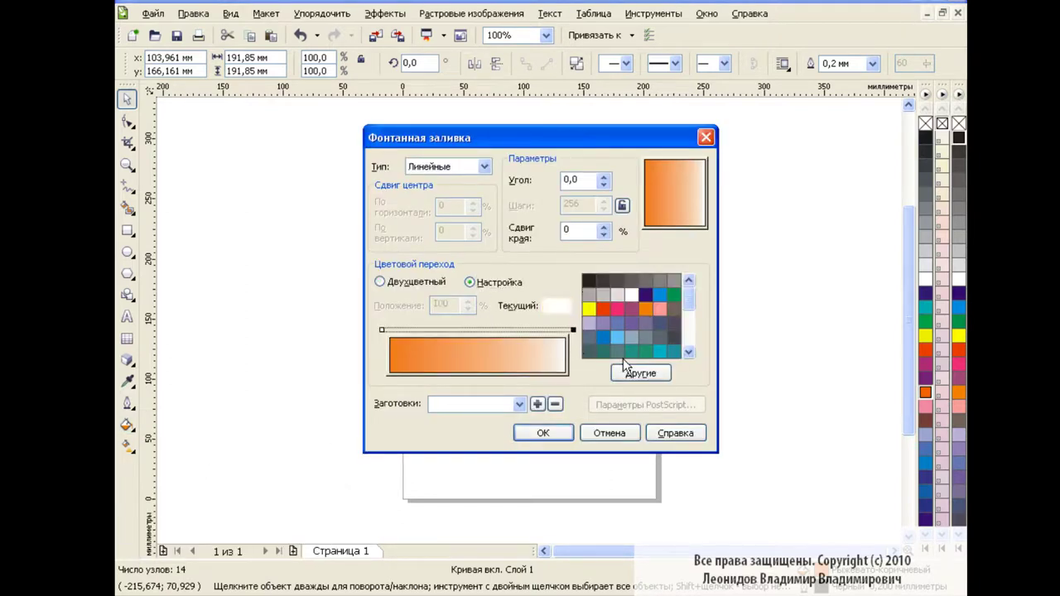
click(640, 373)
click(576, 250)
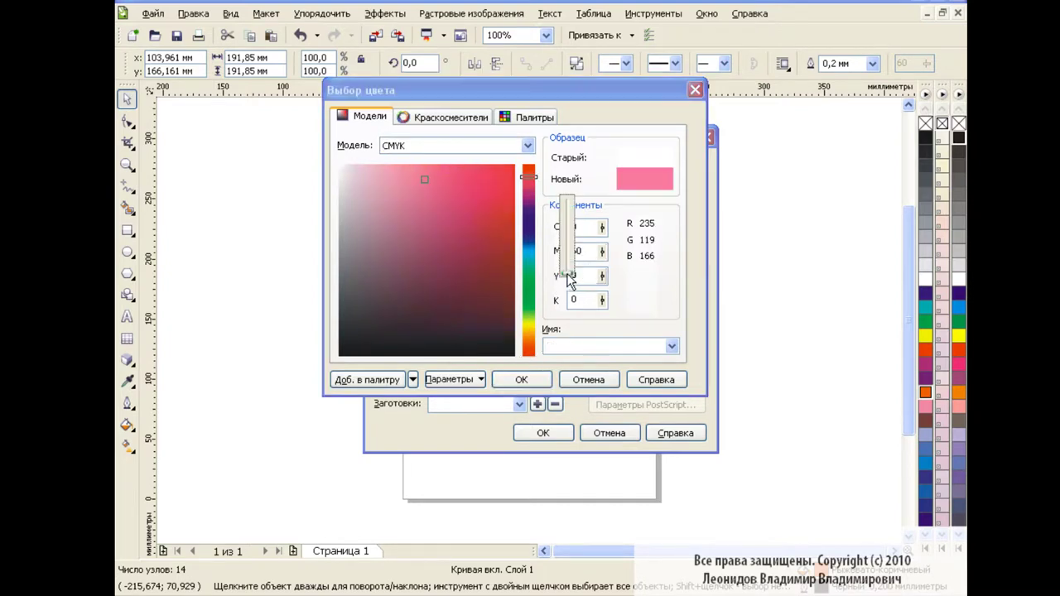
click(580, 275)
text(100)
click(524, 379)
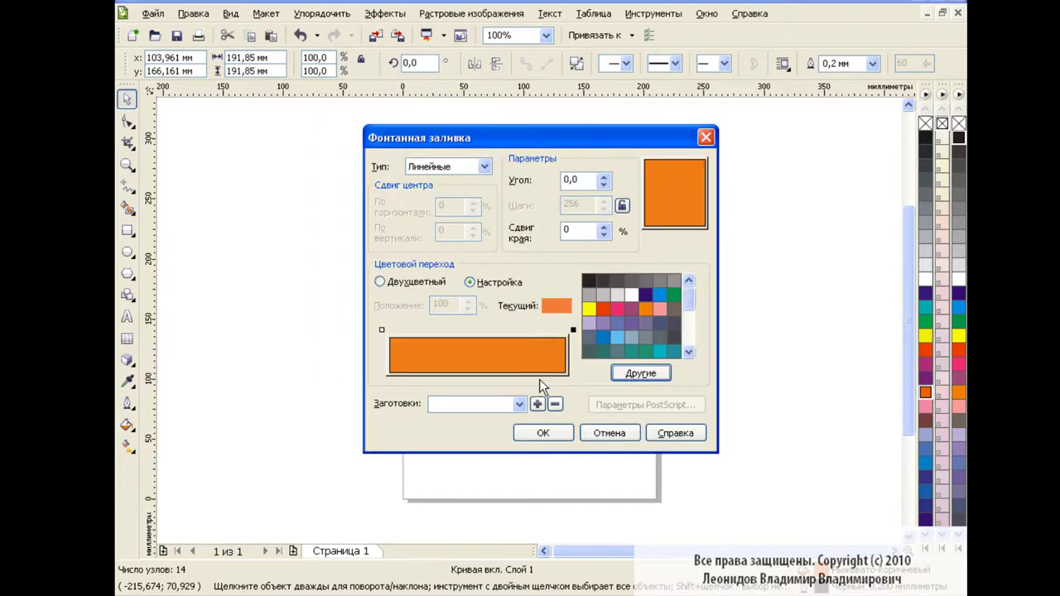
- Add a light orange colour stop to the gradient
double_click(443, 336)
click(640, 373)
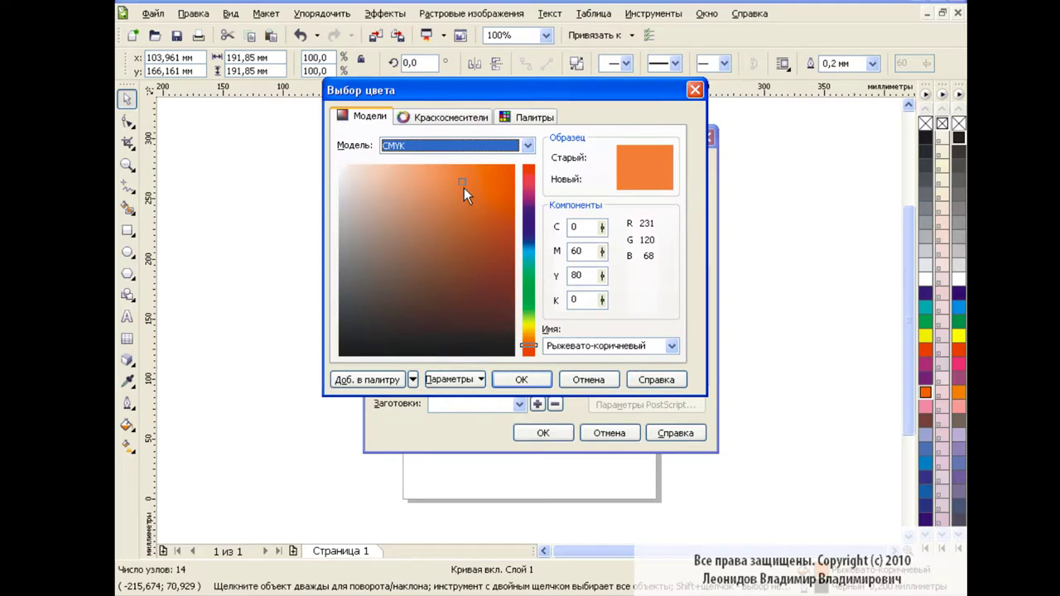
click(410, 180)
drag(411, 180, 428, 181)
click(521, 379)
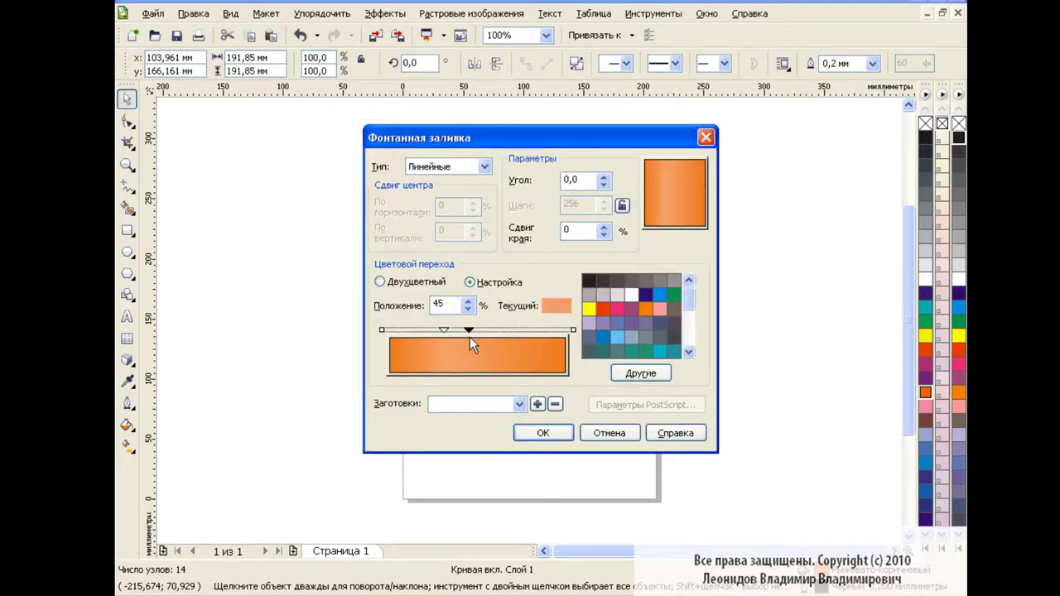
click(640, 373)
click(395, 177)
click(521, 379)
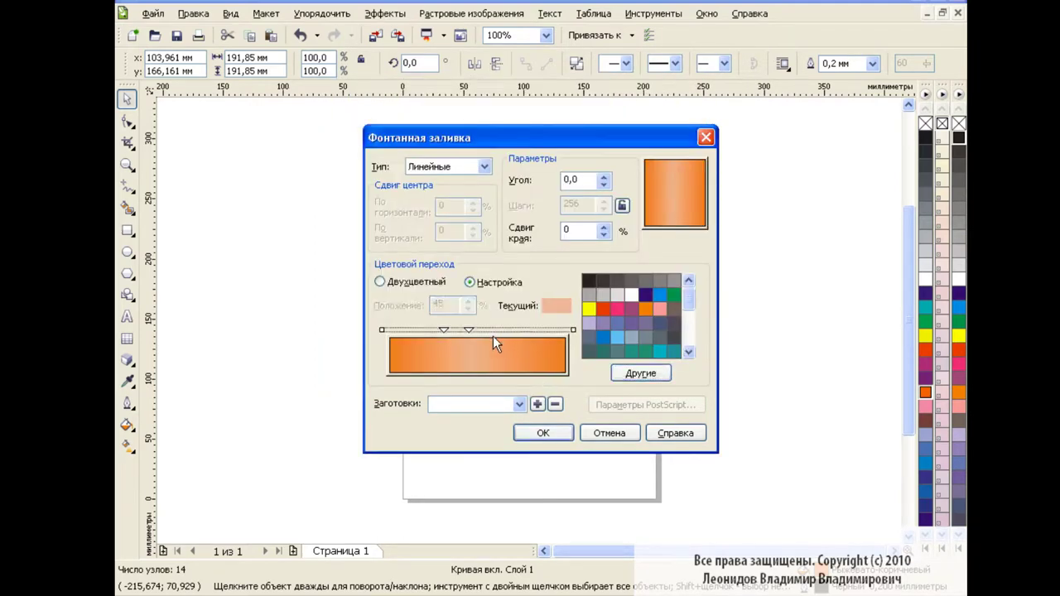
- Add a pale peach colour stop at 58%
double_click(492, 331)
click(640, 373)
click(385, 184)
click(521, 379)
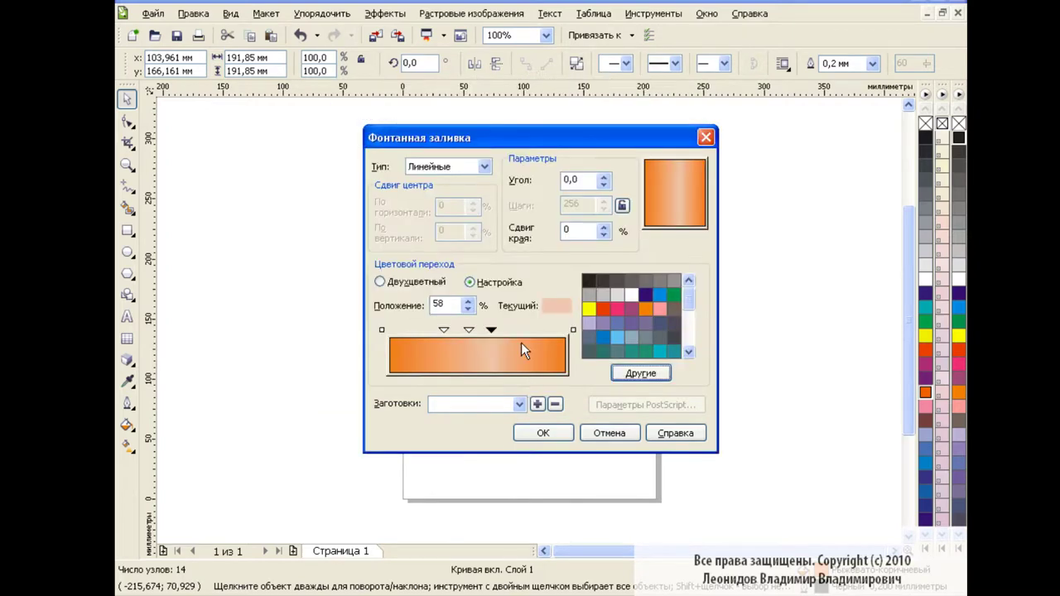
click(628, 373)
click(363, 171)
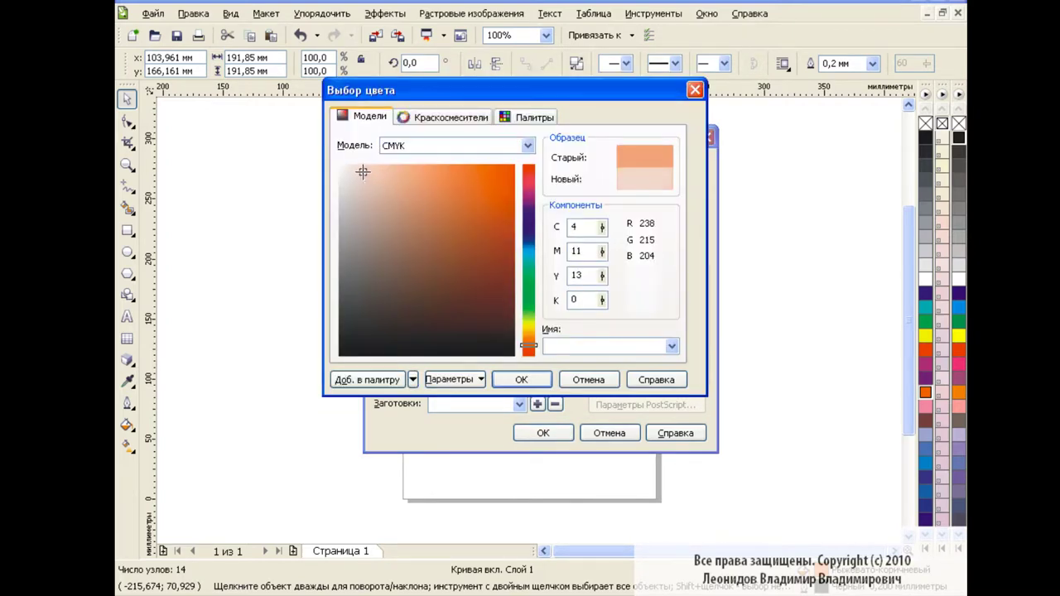
click(520, 379)
- Add a darker peach stop at 87% and make the end stop darker orange
double_click(543, 340)
click(637, 373)
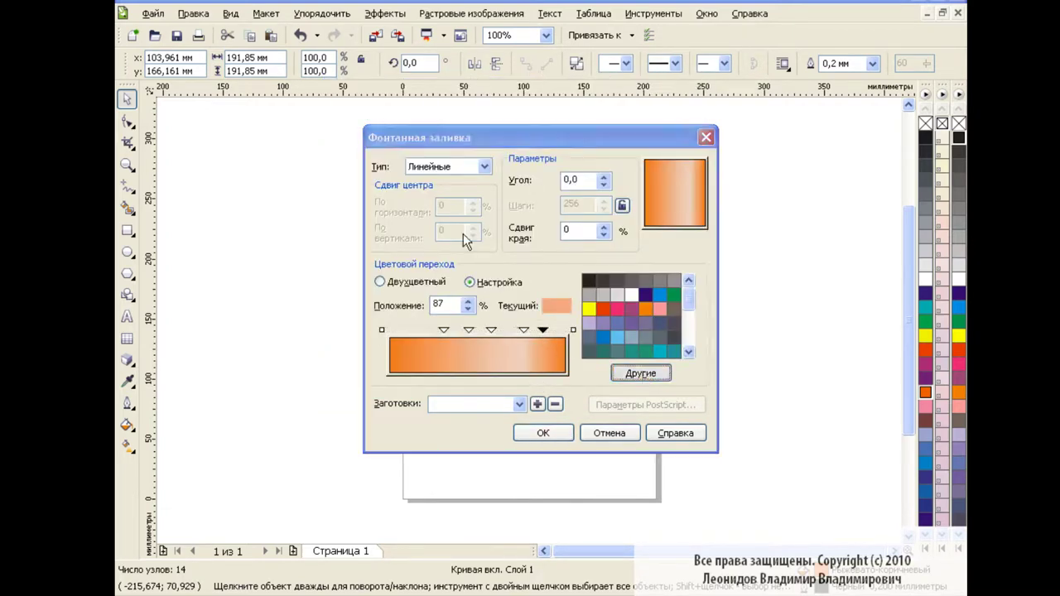
click(390, 179)
click(520, 379)
click(563, 336)
click(637, 372)
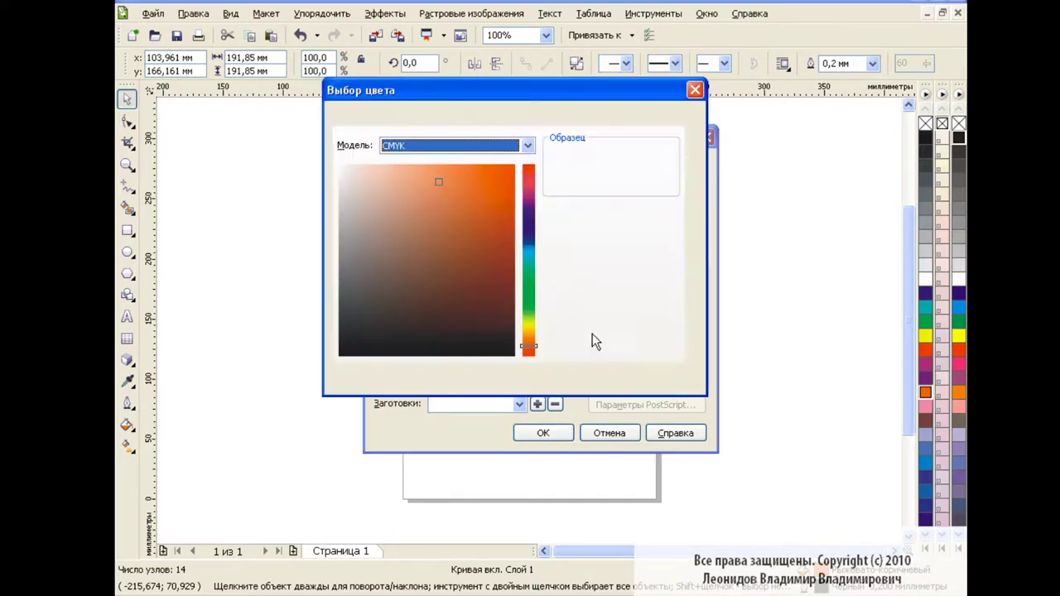
click(434, 181)
click(521, 379)
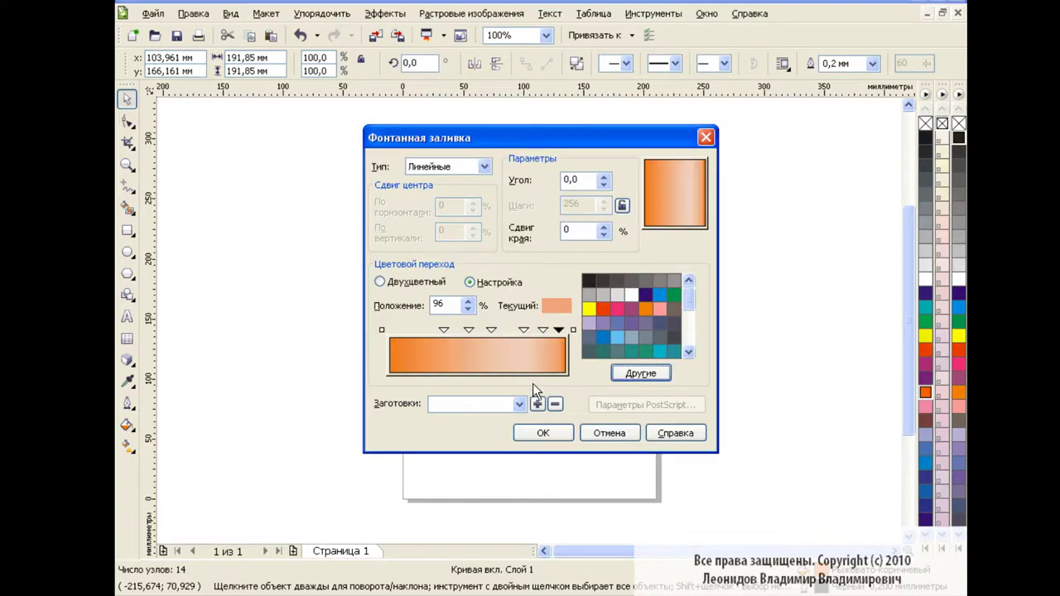
- Add a stop at 91%, set the gradient angle to -60, and apply
double_click(517, 330)
drag(544, 330, 550, 331)
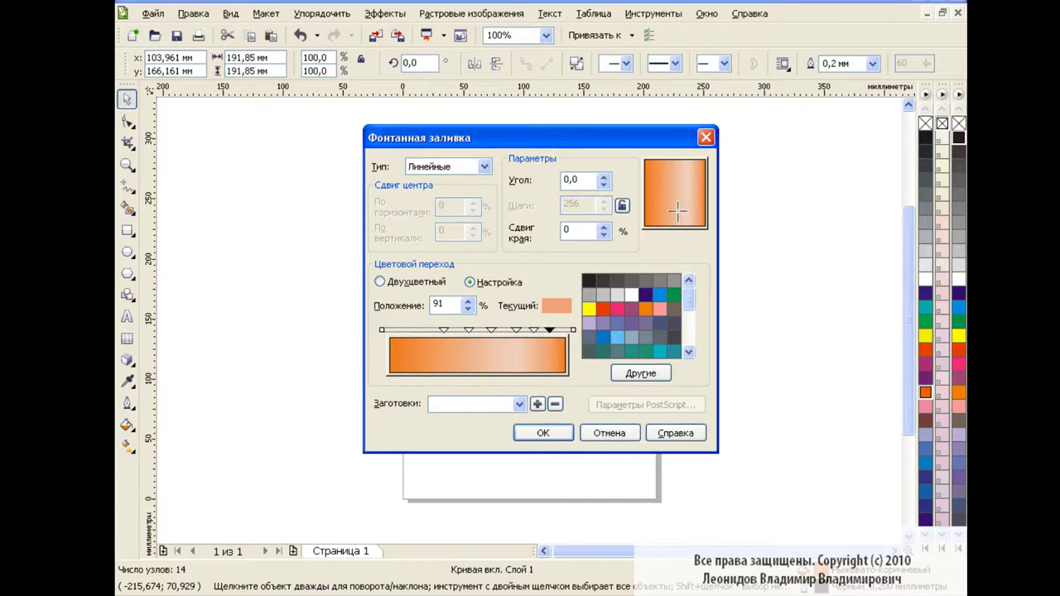
mouse_move(677, 212)
mouse_down()
mouse_move(696, 216)
mouse_move(661, 173)
mouse_move(684, 207)
mouse_up()
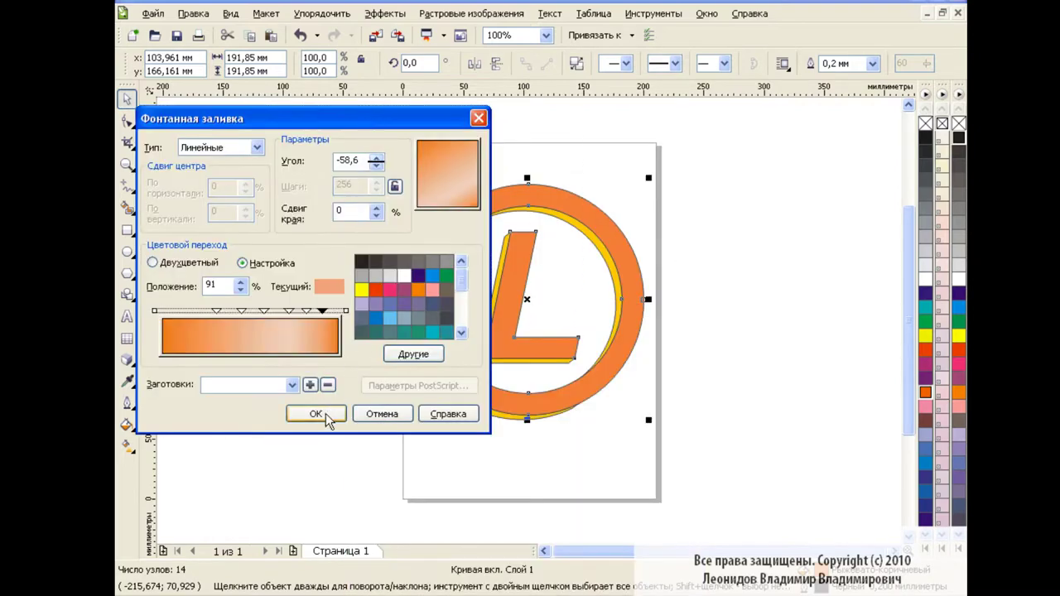
drag(351, 161, 337, 159)
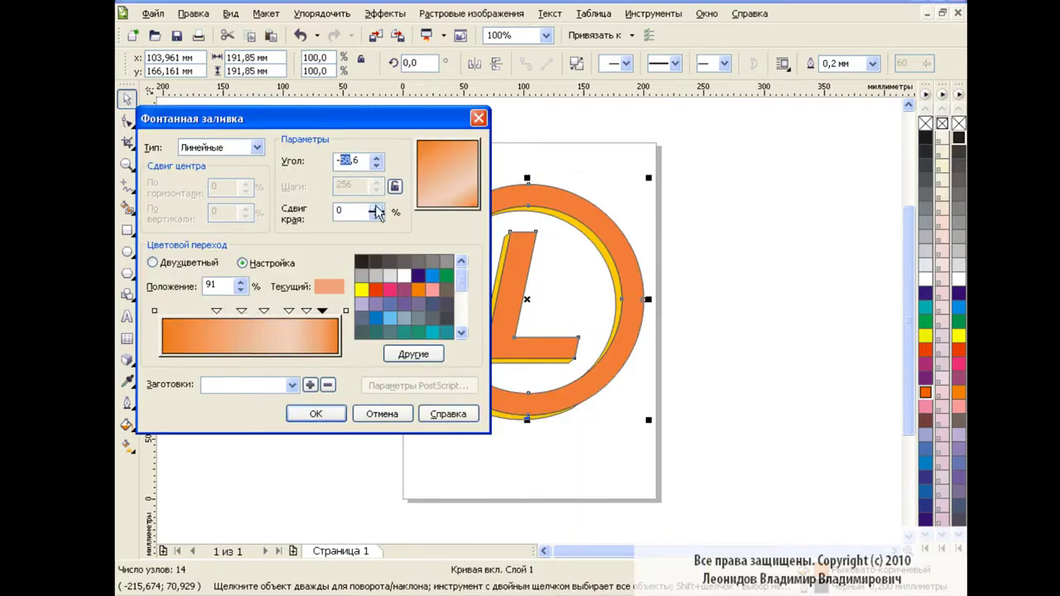
text(-60)
click(325, 415)
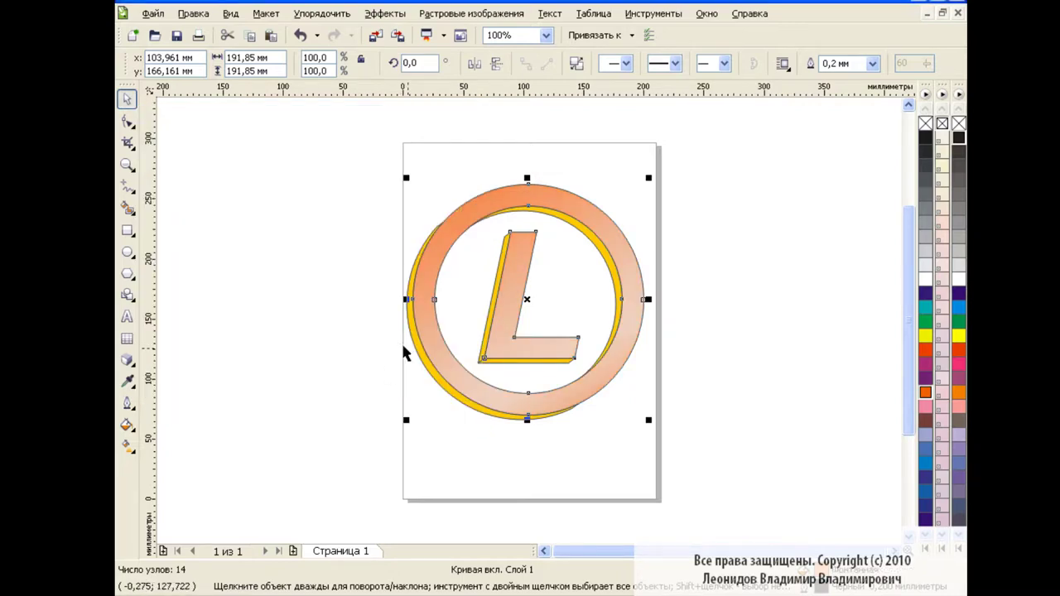
- Raise the gradient's edge offset in the Fountain Fill settings
click(126, 425)
click(191, 449)
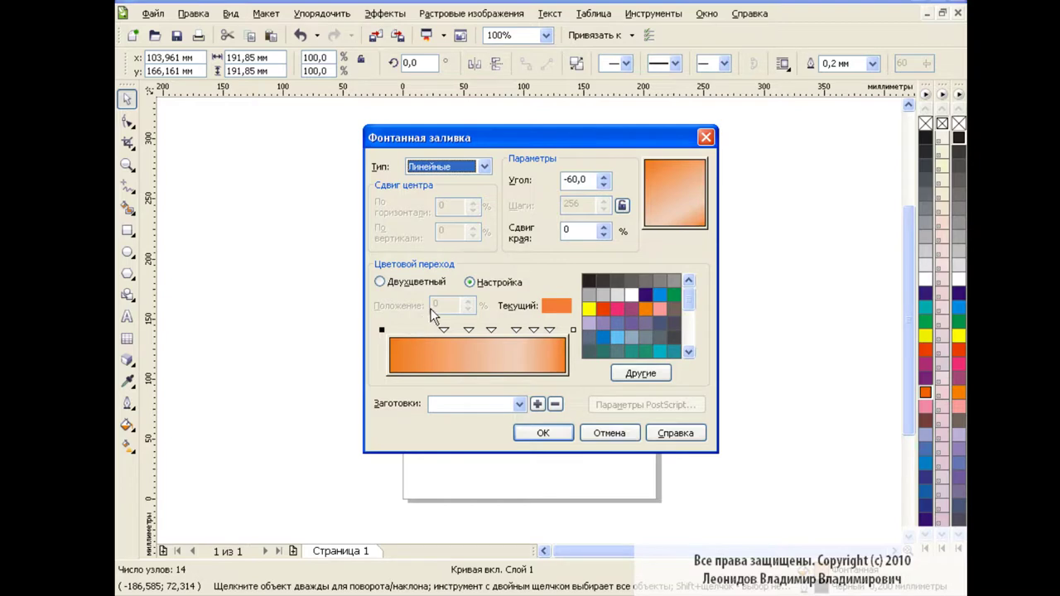
click(605, 231)
- Apply the updated gradient and select the extruded logo group
click(543, 433)
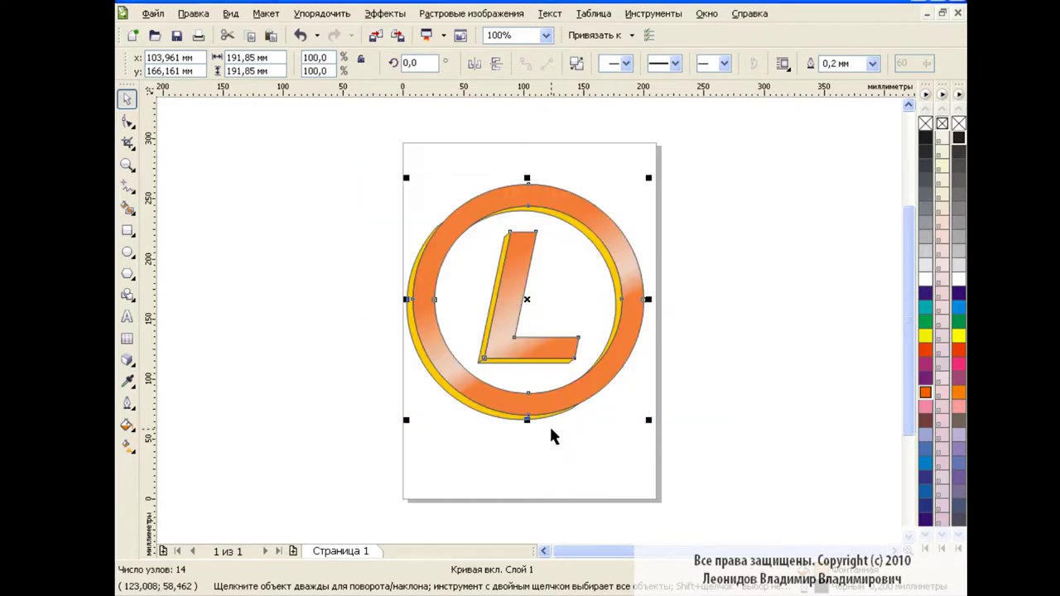
click(694, 280)
click(613, 266)
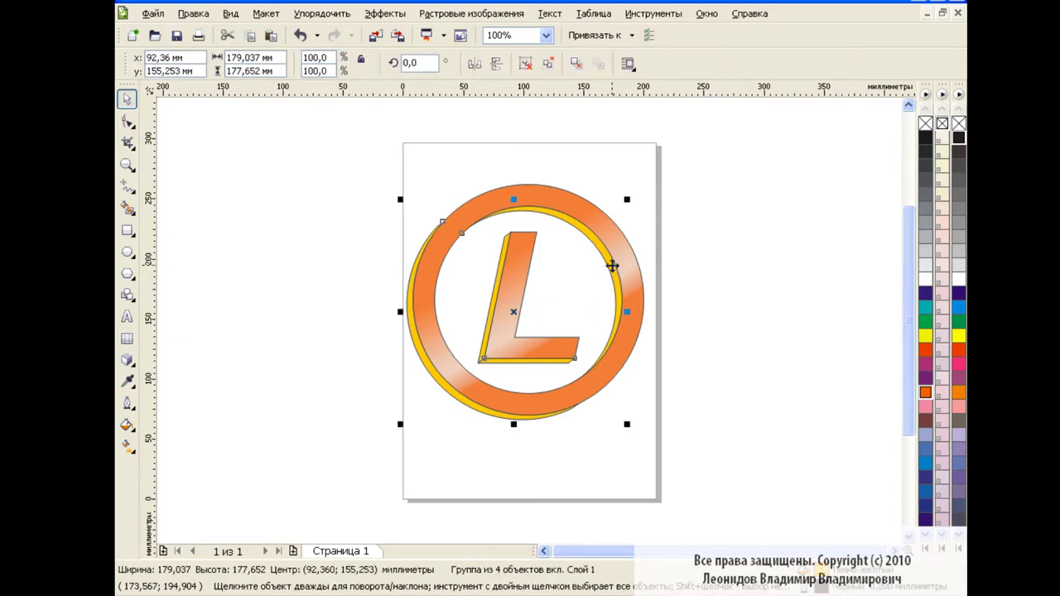
click(694, 255)
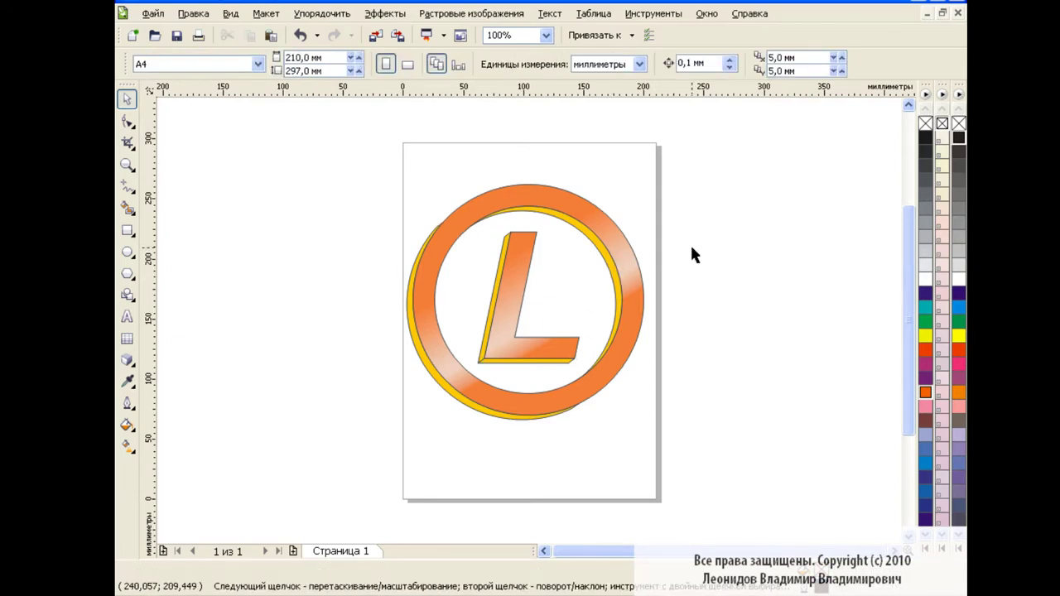
click(434, 375)
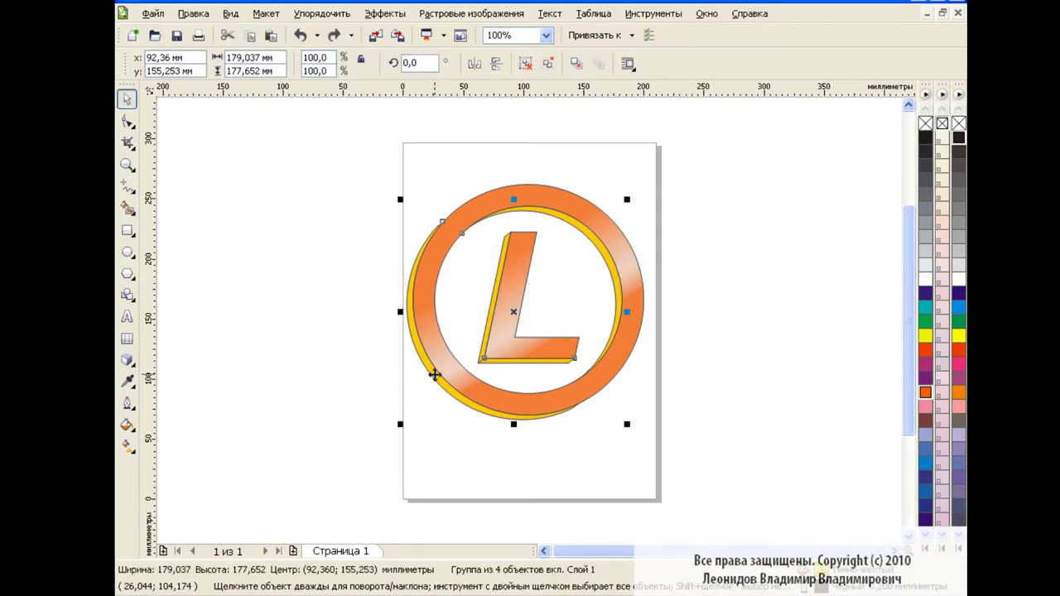
- Copy the orange ring's fill onto the yellow sides via Copy Properties From
click(193, 13)
click(217, 248)
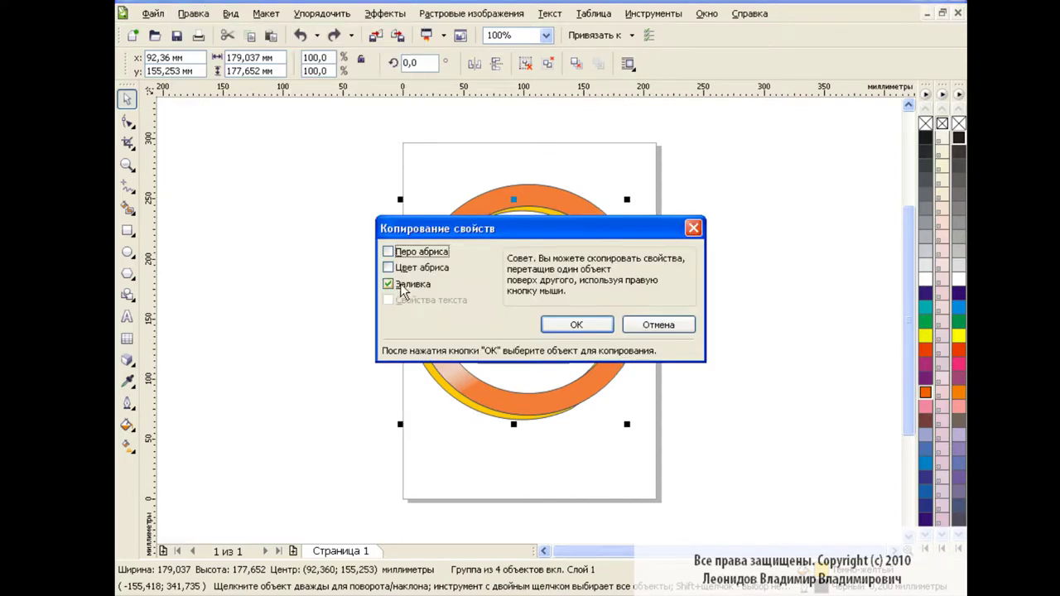
click(581, 326)
click(633, 268)
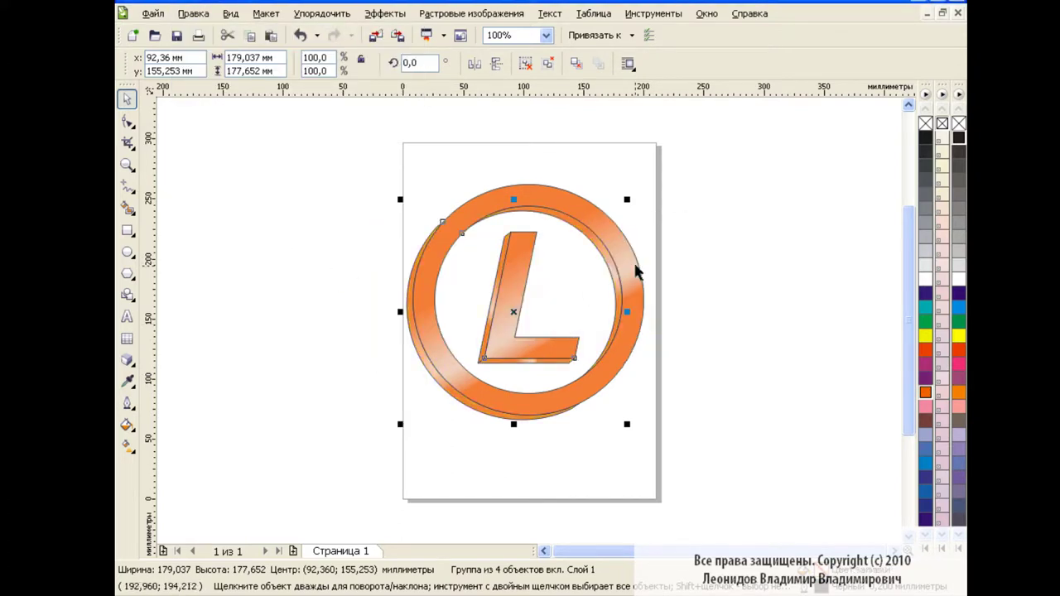
click(709, 291)
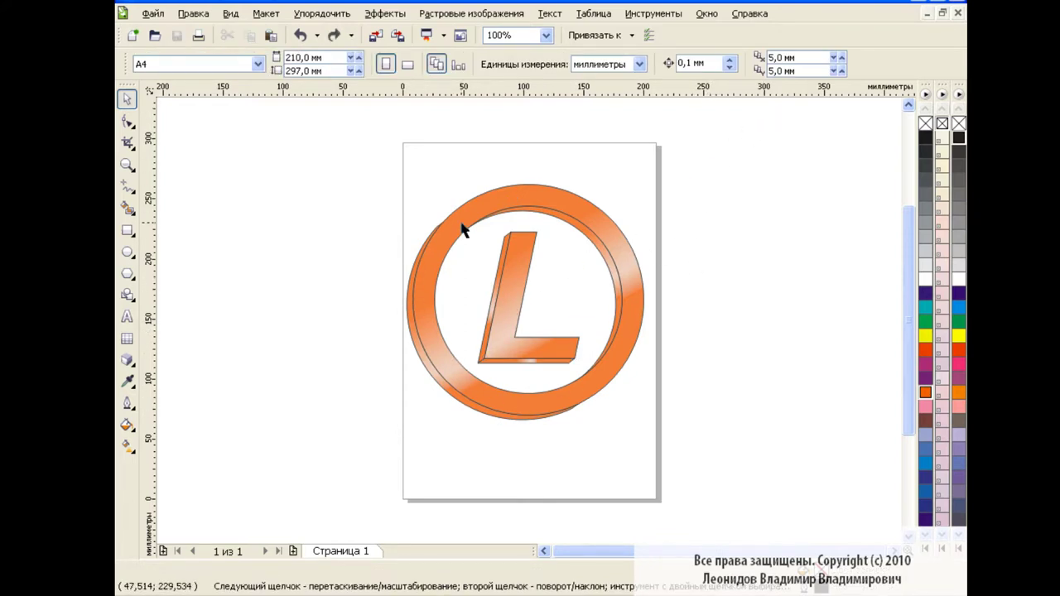
- Ungroup the logo and select the ring's outer back rim
click(596, 243)
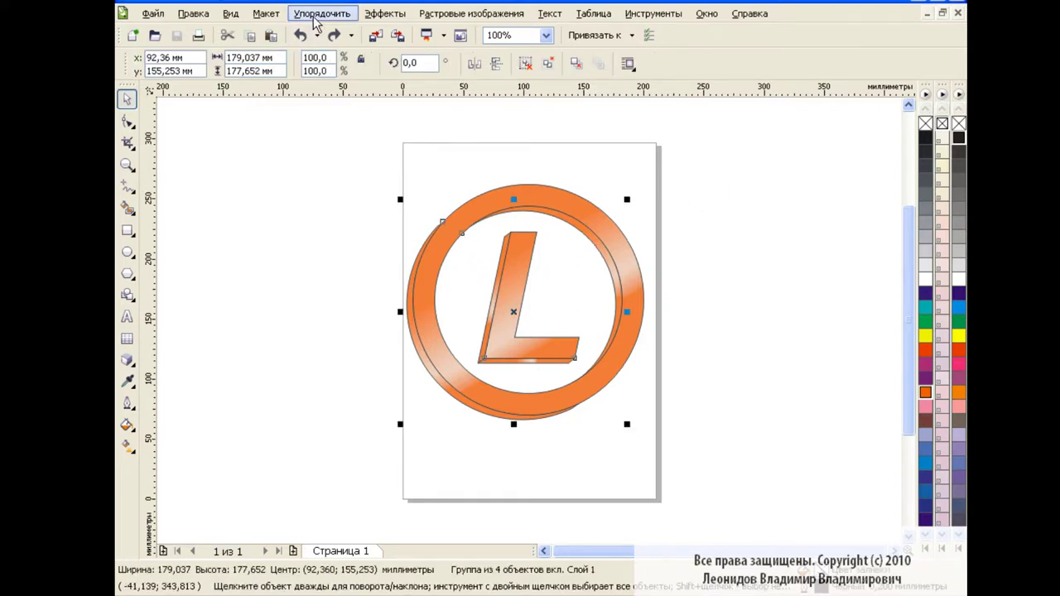
click(322, 13)
click(366, 137)
click(683, 247)
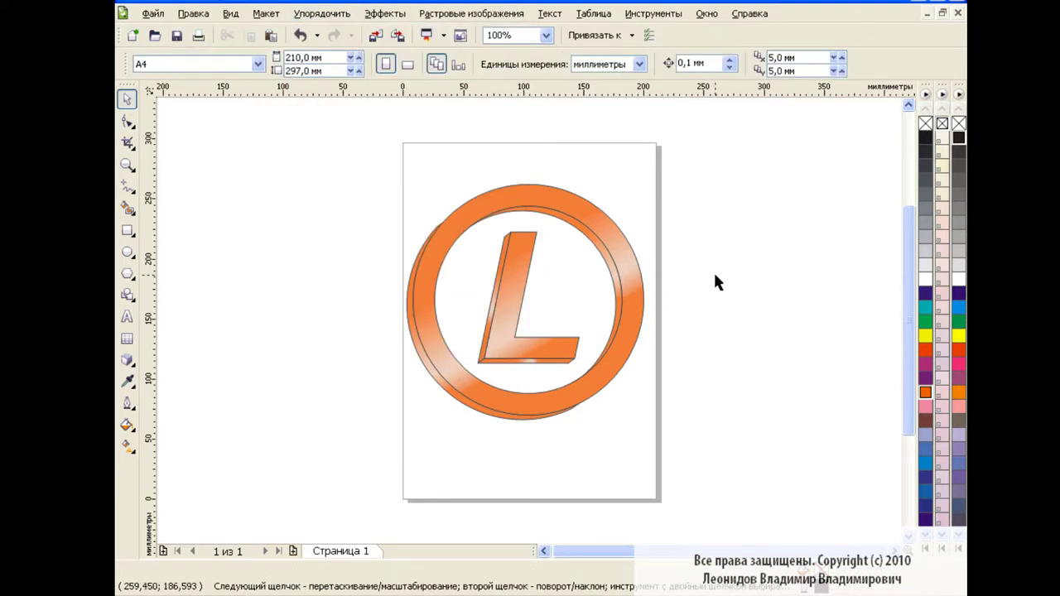
click(442, 384)
click(495, 301)
click(537, 365)
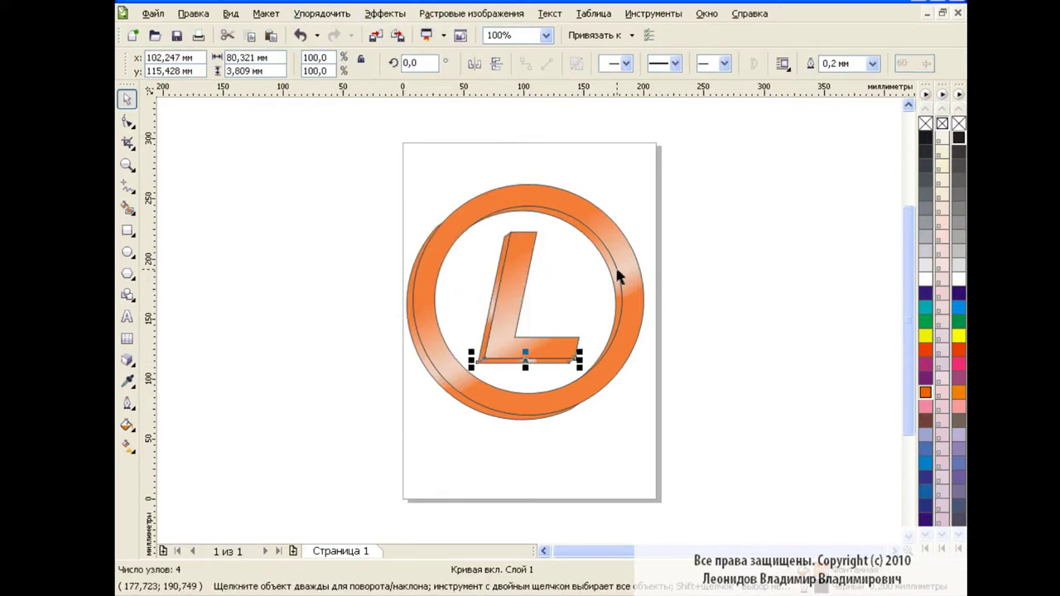
click(617, 278)
click(657, 279)
click(468, 411)
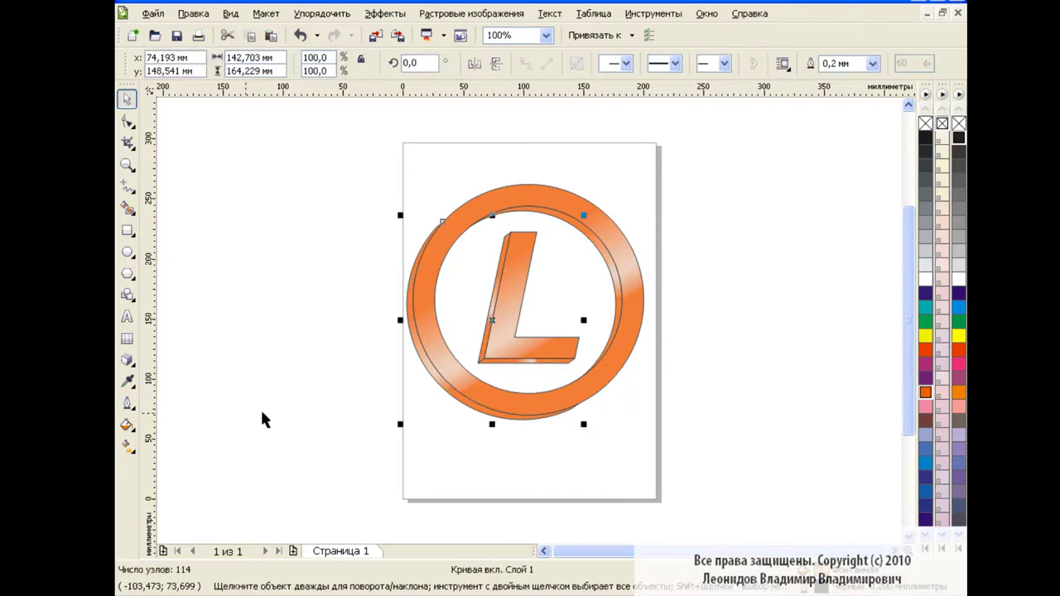
- In the rim's Fountain Fill, give the 82% stop a new custom colour
click(126, 424)
click(176, 452)
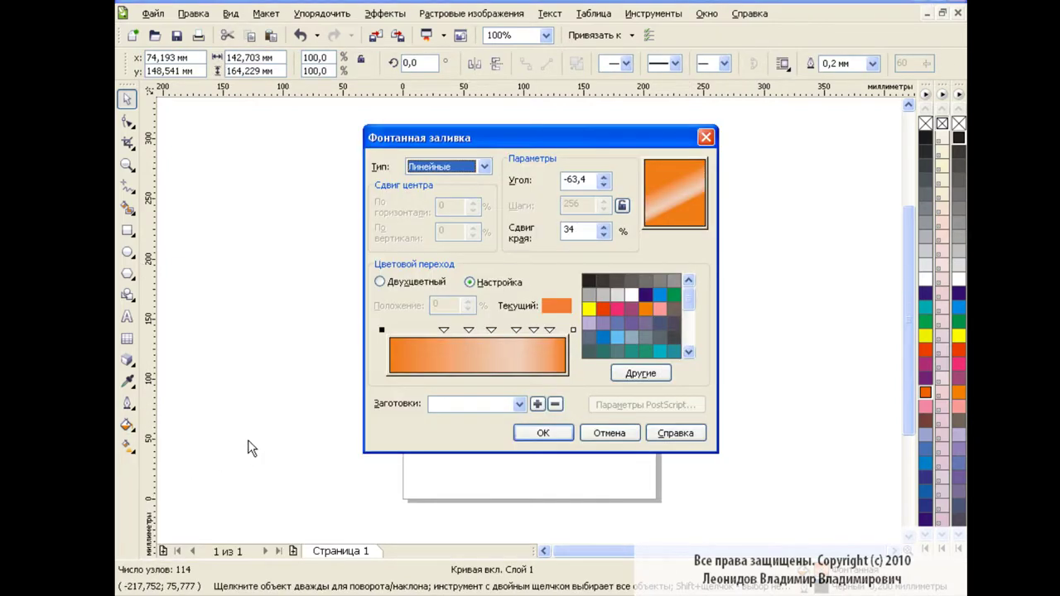
click(533, 330)
click(634, 373)
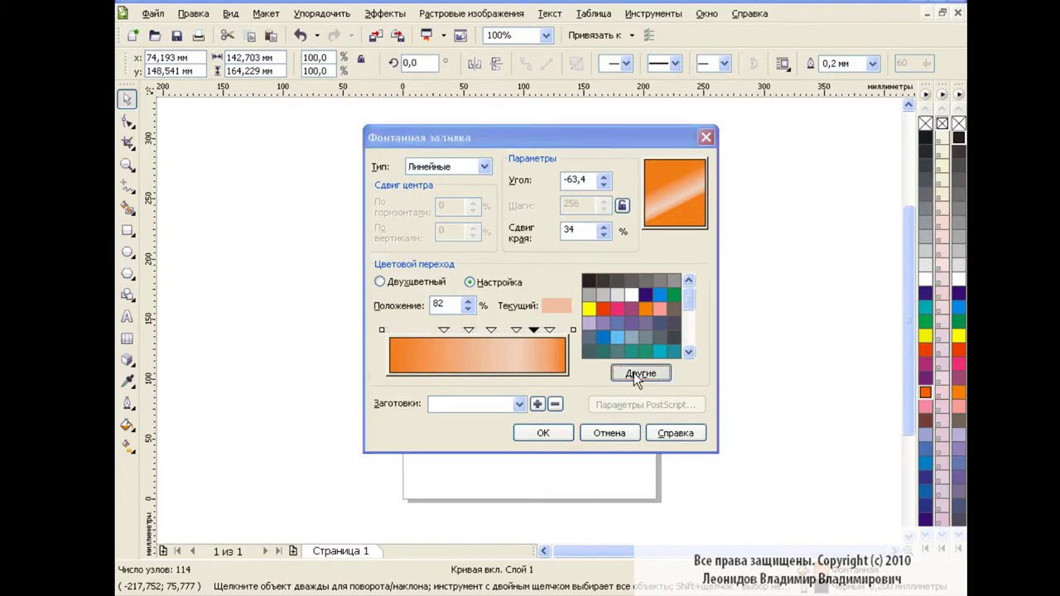
key(Tab)
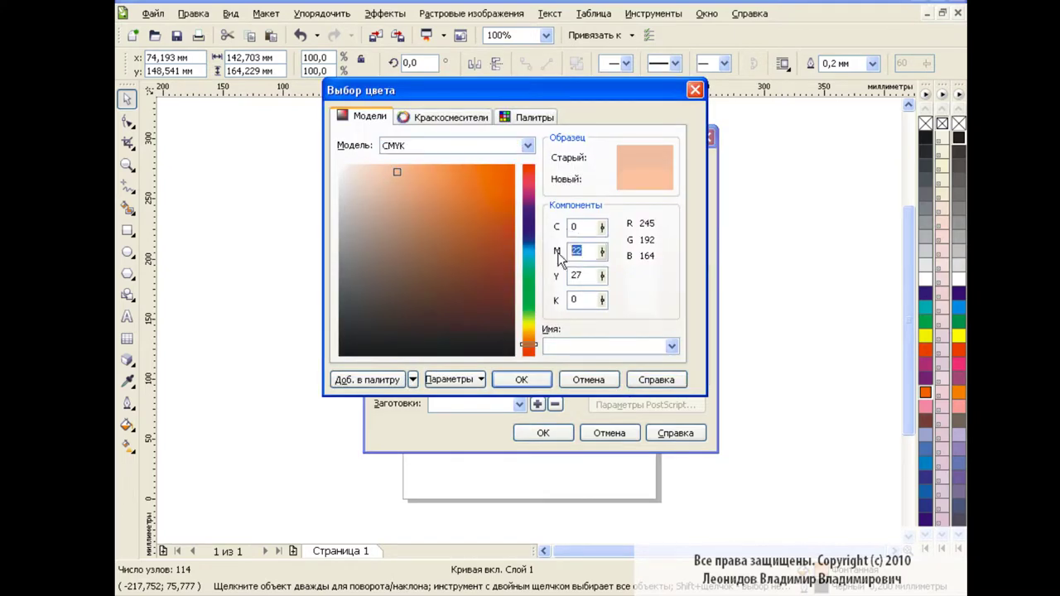
text(0)
key(Tab)
text(80)
key(Tab)
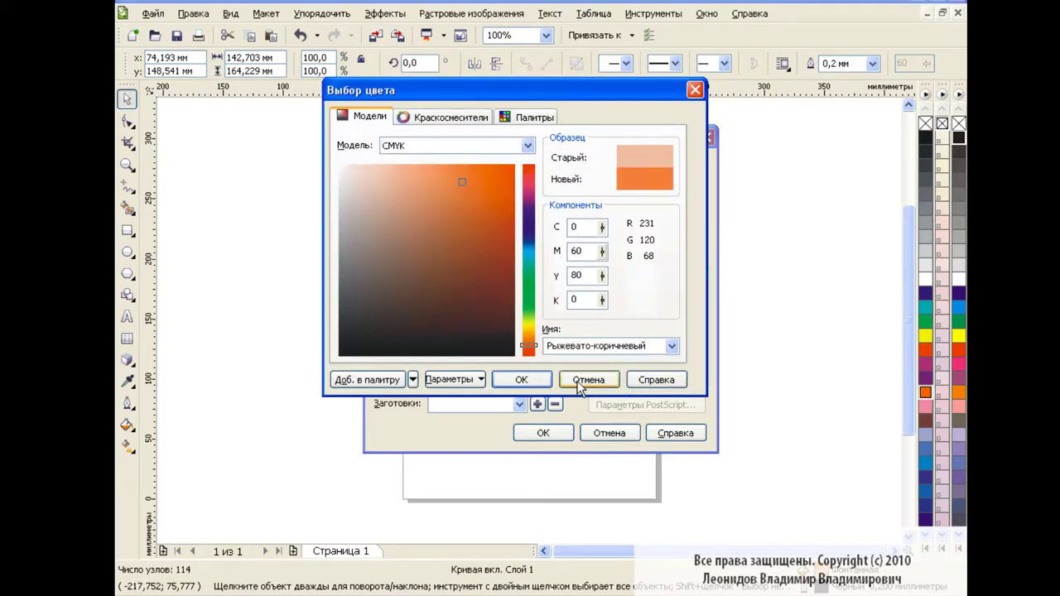
click(588, 379)
- Recolour another stop to a darker orange (C0 M60 Y80)
click(633, 366)
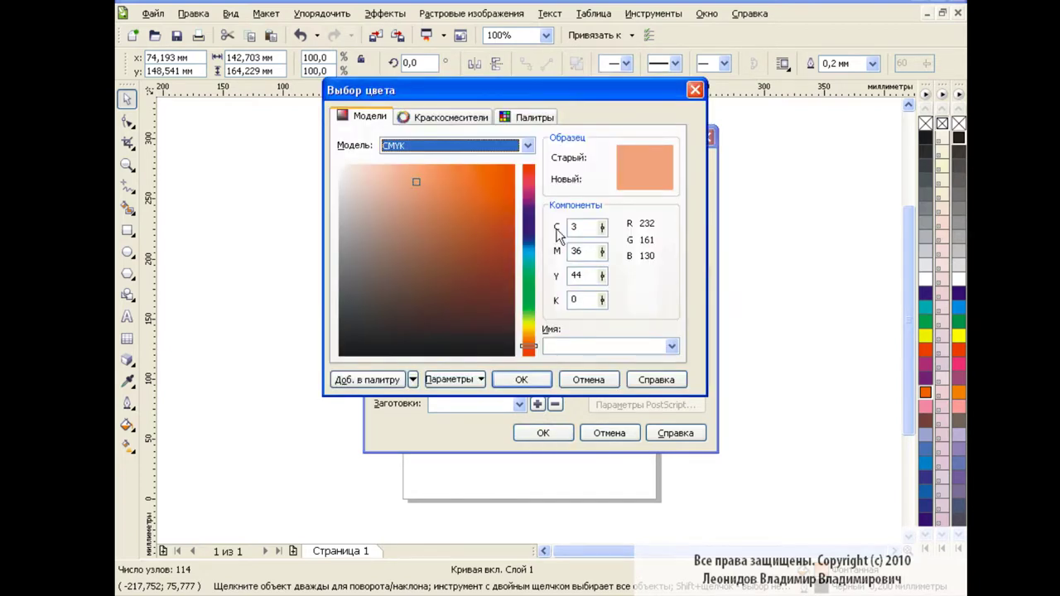
double_click(586, 228)
text(0)
key(Tab)
text(60)
key(Tab)
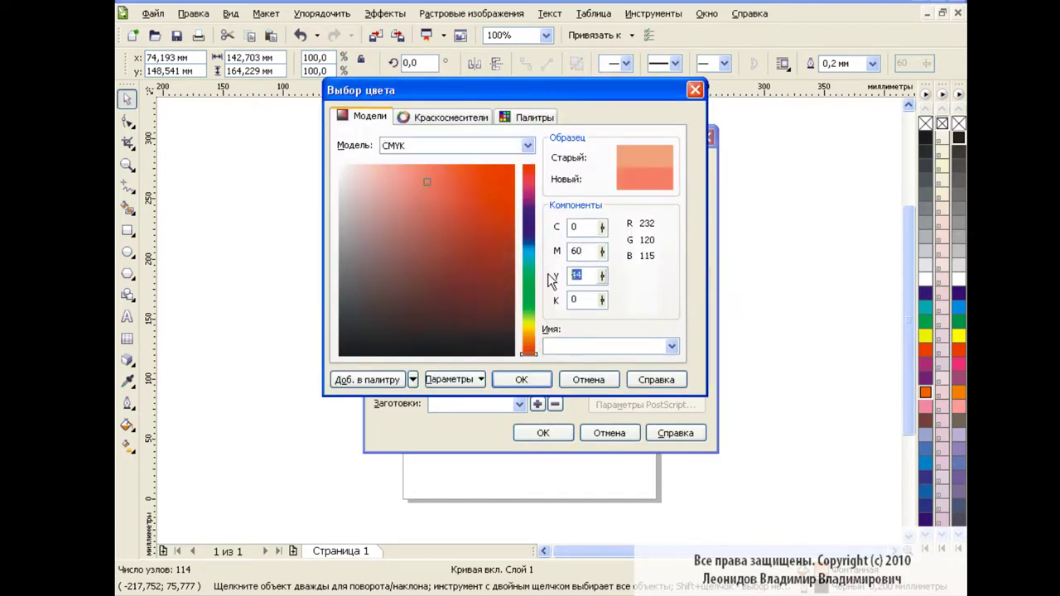
text(80)
key(Tab)
drag(461, 177, 476, 224)
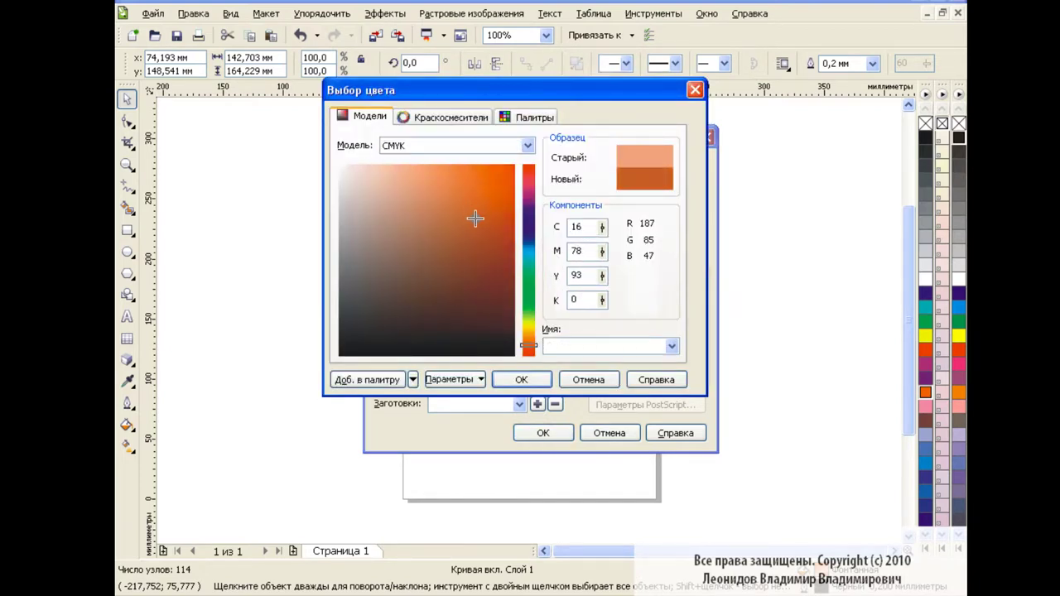
click(544, 382)
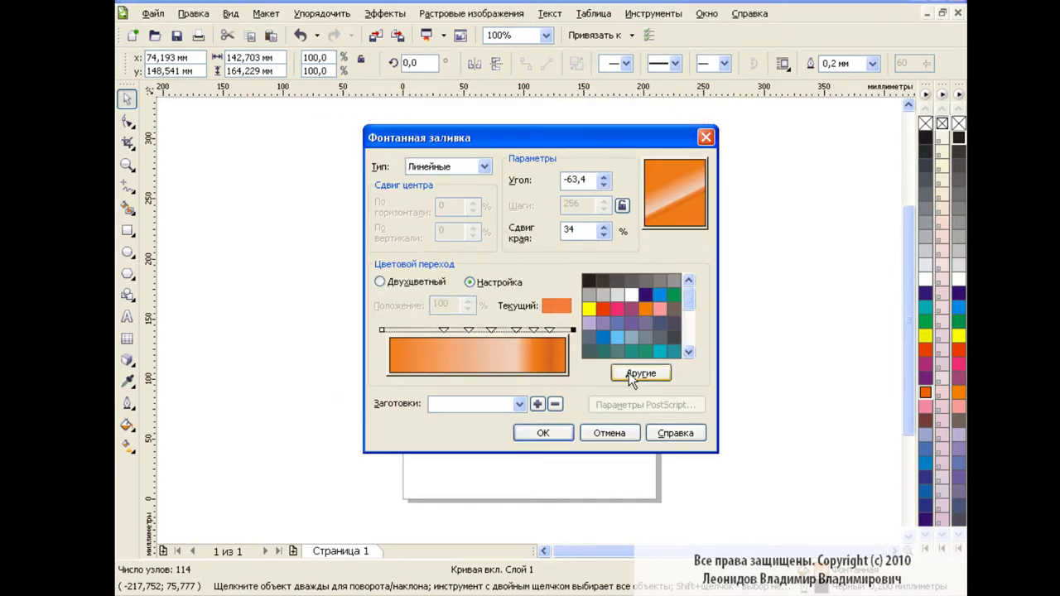
- Make the end stop dark red-orange, shift a stop right, and apply the gradient
click(629, 373)
drag(504, 227, 519, 251)
click(523, 380)
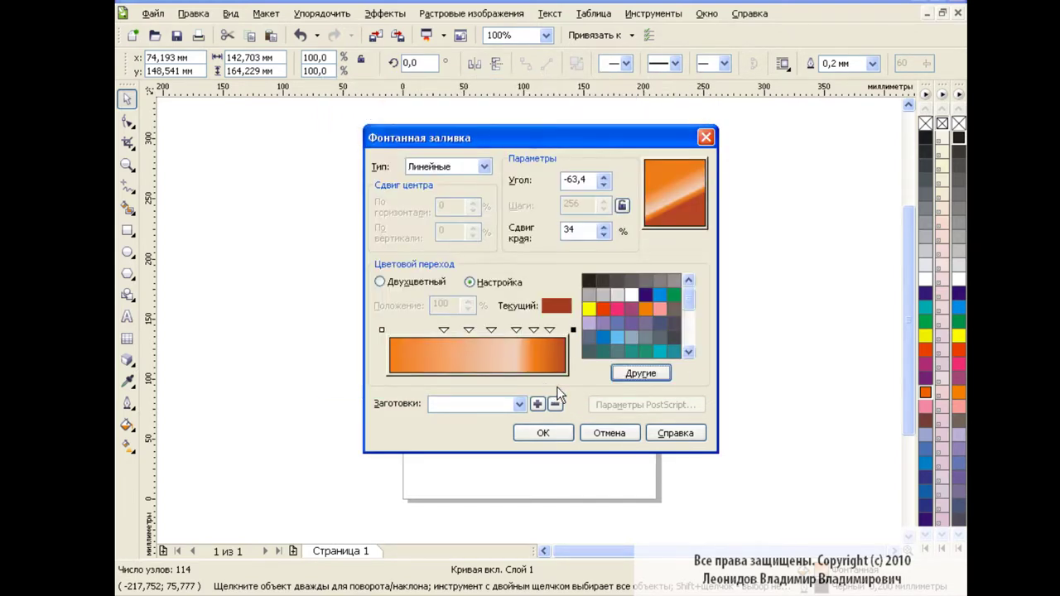
drag(518, 330, 538, 330)
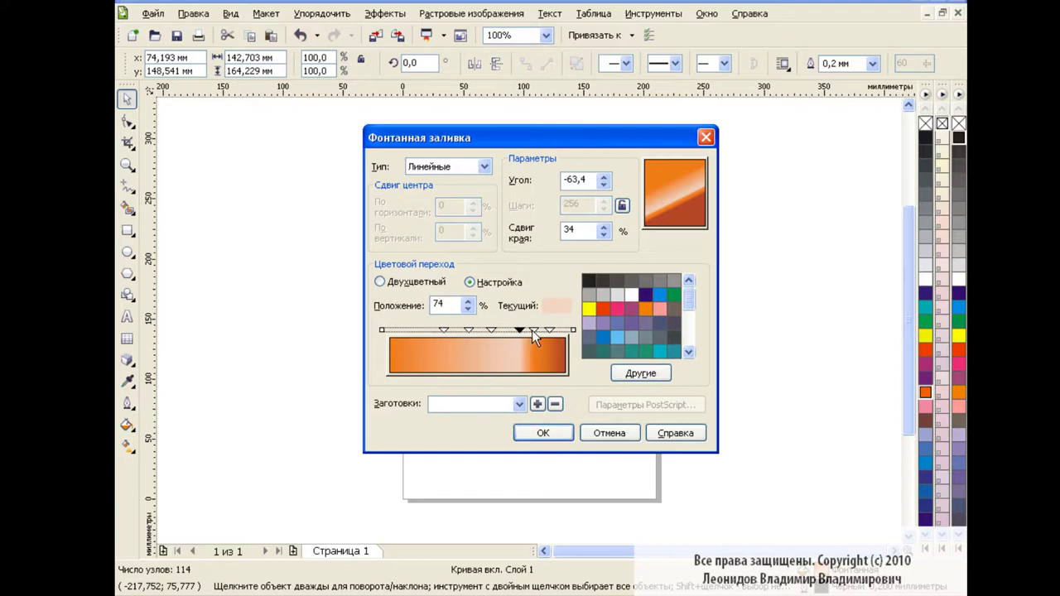
click(543, 433)
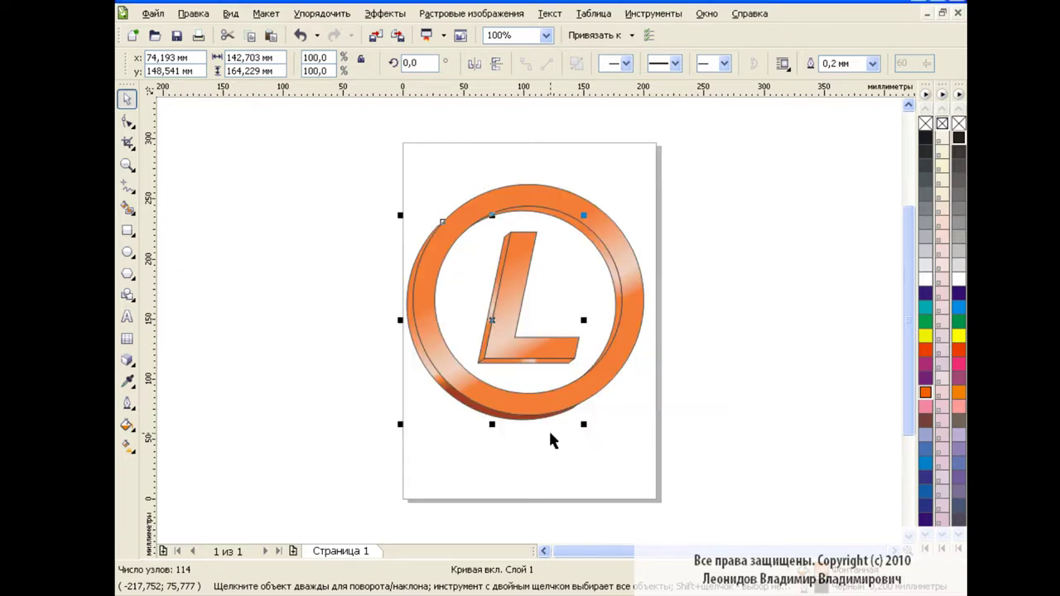
click(552, 450)
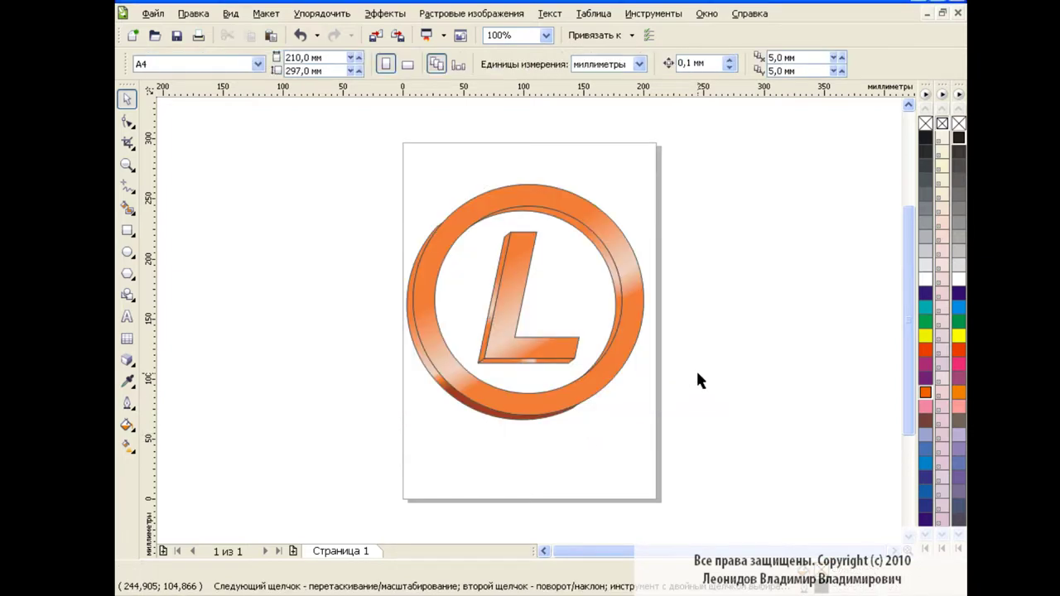
click(610, 271)
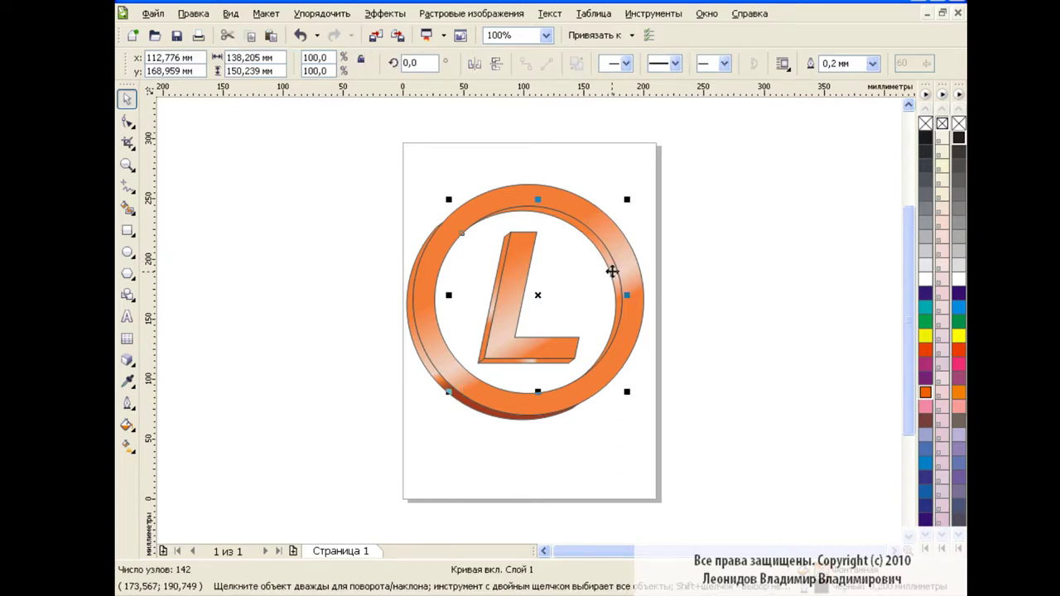
click(192, 14)
click(557, 328)
click(702, 267)
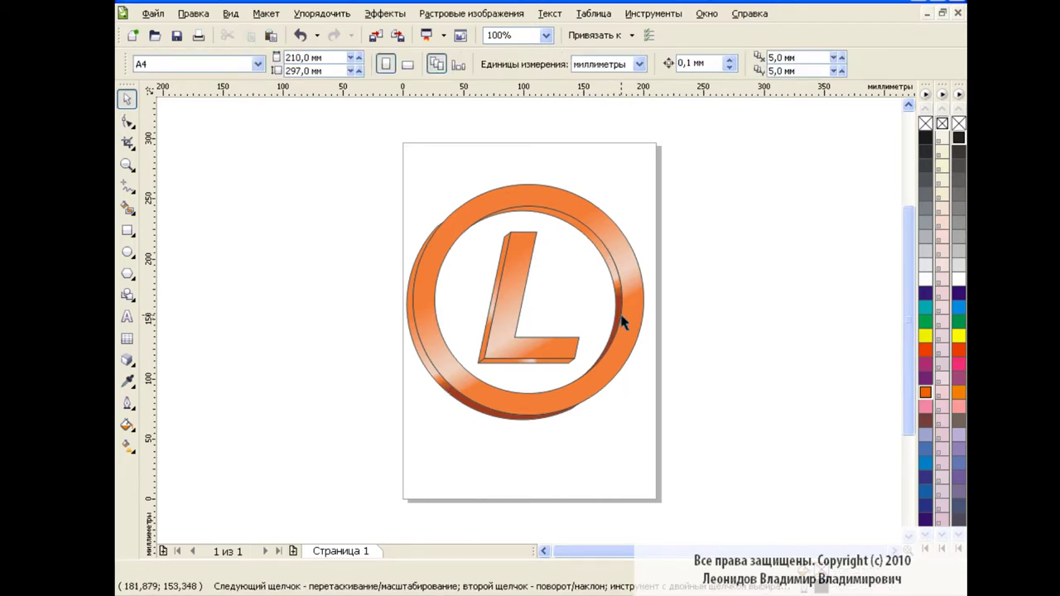
click(593, 240)
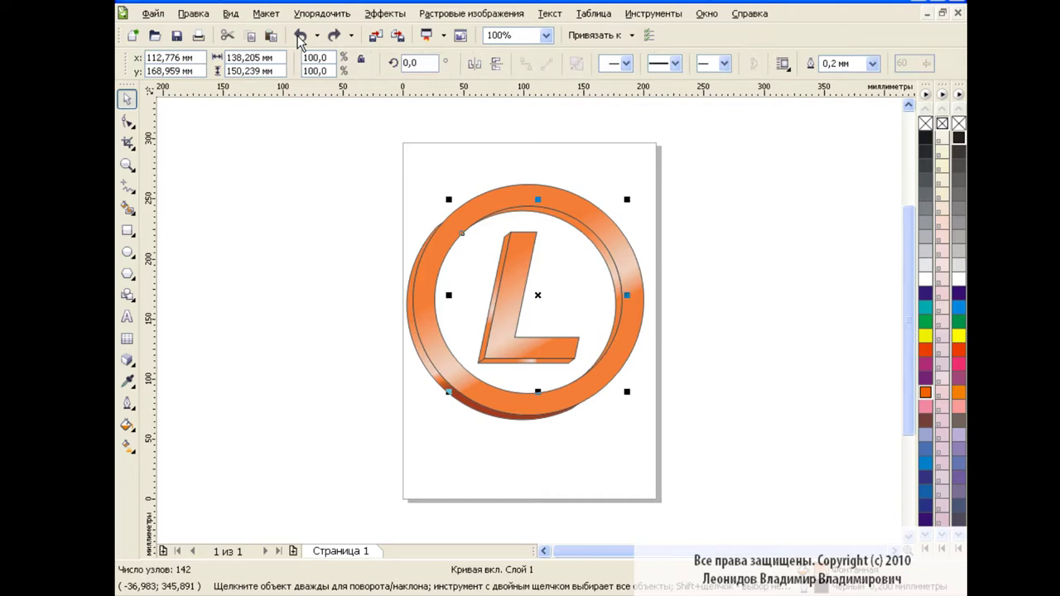
click(589, 240)
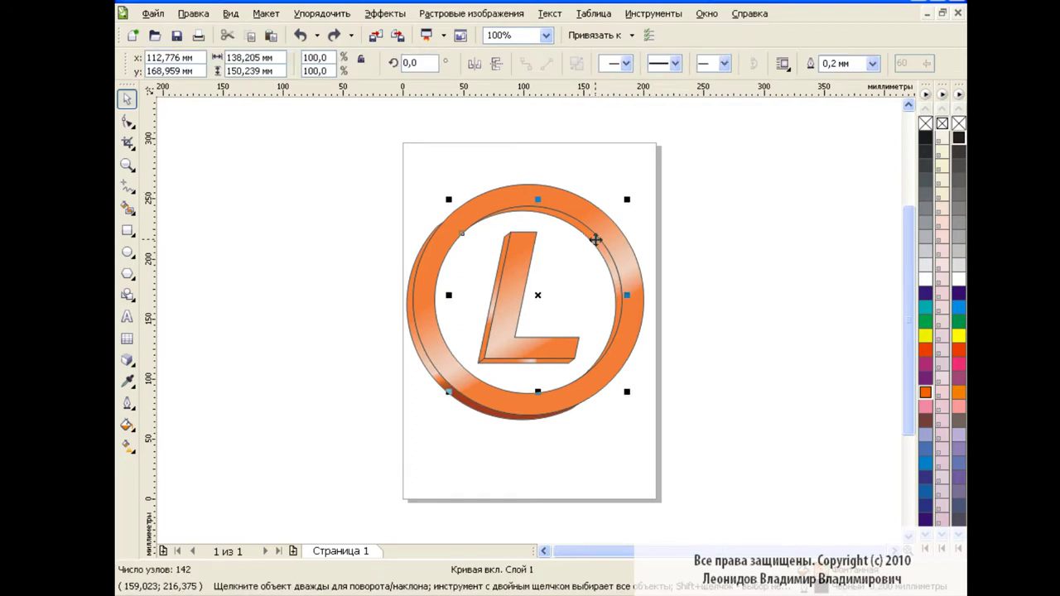
- In the ring's Fountain Fill, make the middle stop copper and the 45% stop brown
click(127, 425)
click(216, 448)
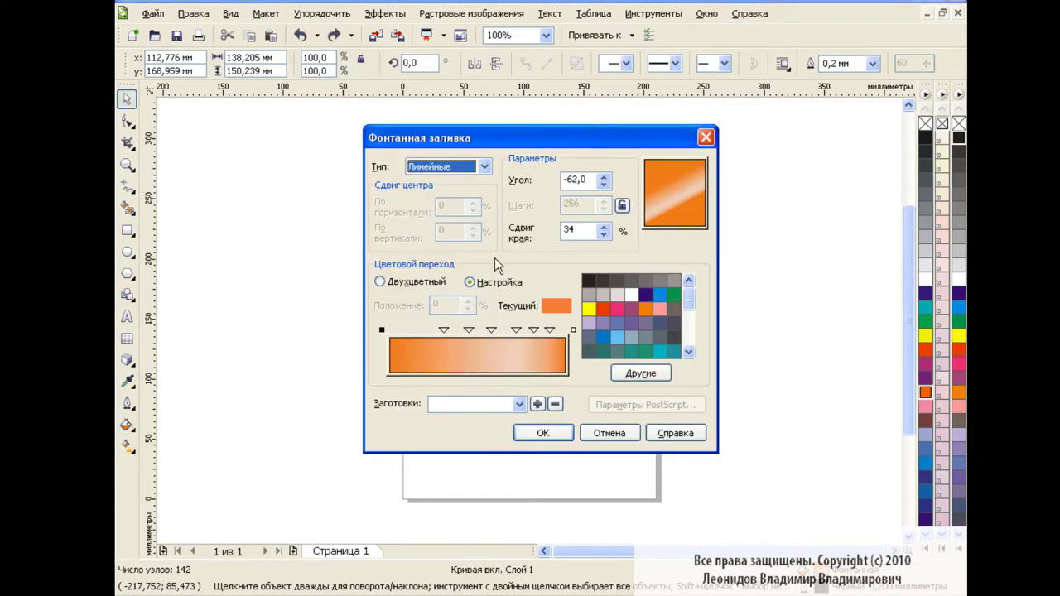
double_click(489, 330)
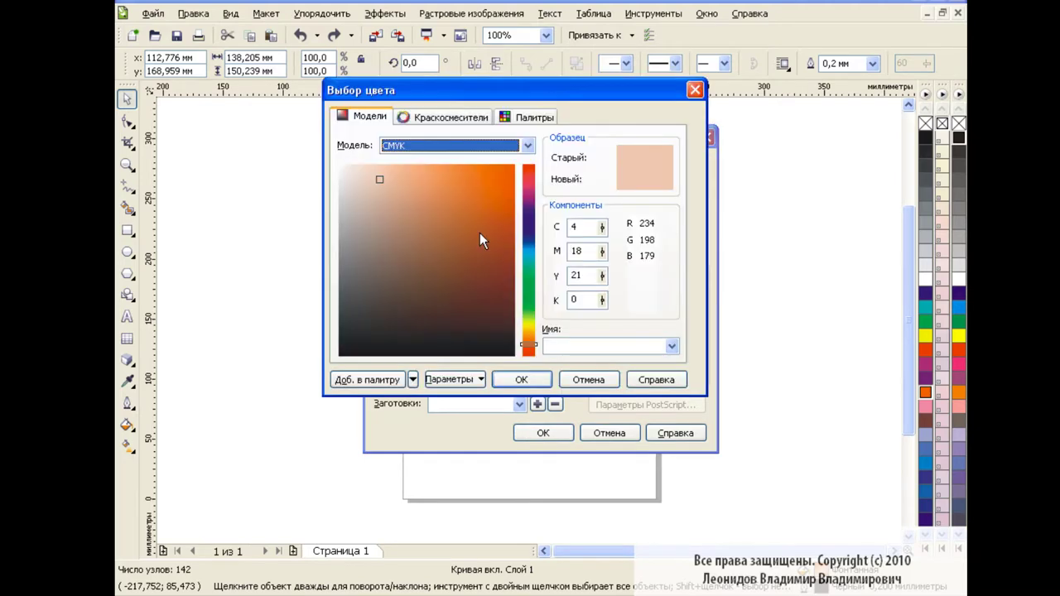
mouse_move(379, 177)
mouse_down()
mouse_move(428, 194)
mouse_move(447, 222)
mouse_up()
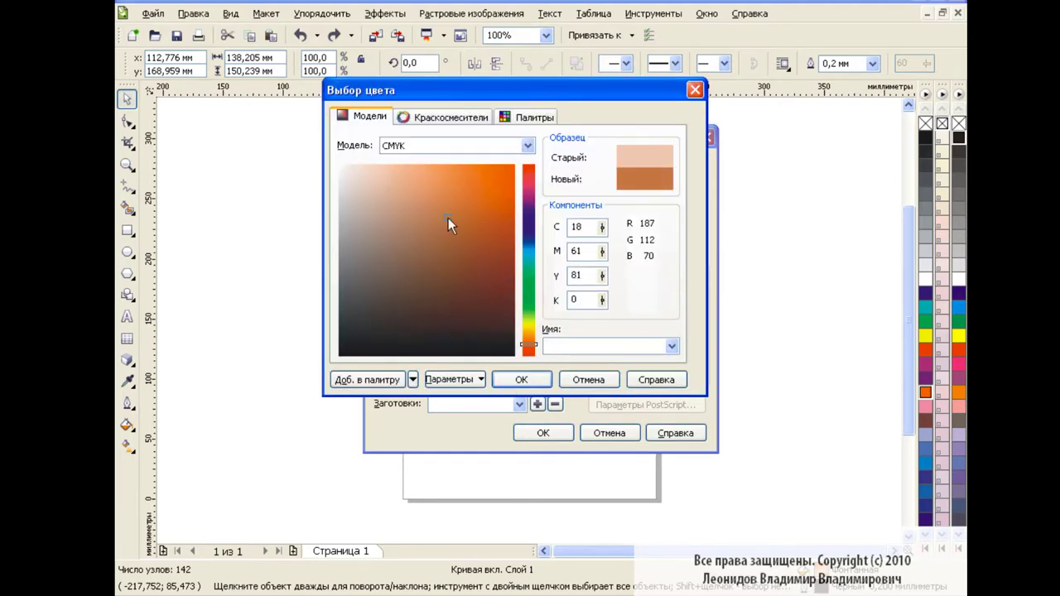
click(521, 379)
click(617, 377)
mouse_move(401, 182)
mouse_down()
mouse_move(492, 243)
mouse_move(505, 265)
mouse_up()
click(518, 378)
- Set the 31% stop to brown and the start stop to dark brown, then apply
click(443, 330)
click(611, 371)
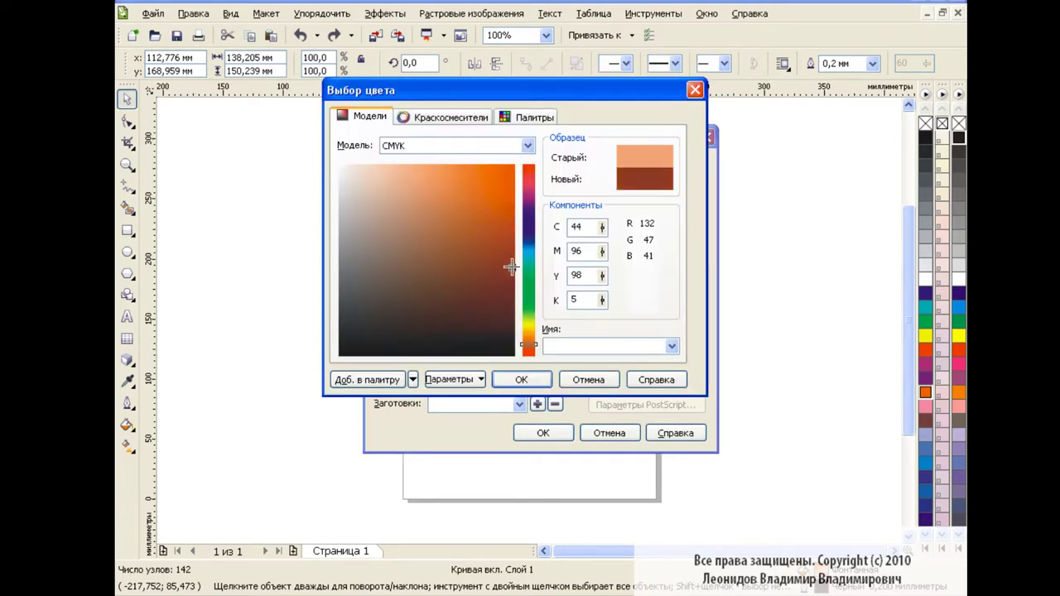
click(482, 373)
click(382, 329)
click(640, 373)
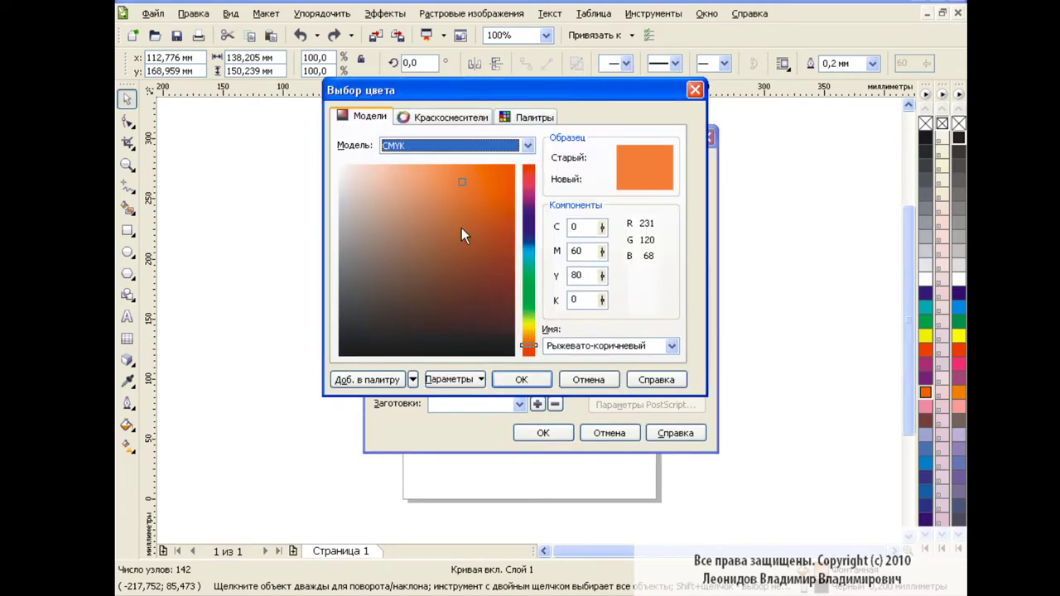
drag(461, 228, 508, 297)
click(508, 282)
click(523, 378)
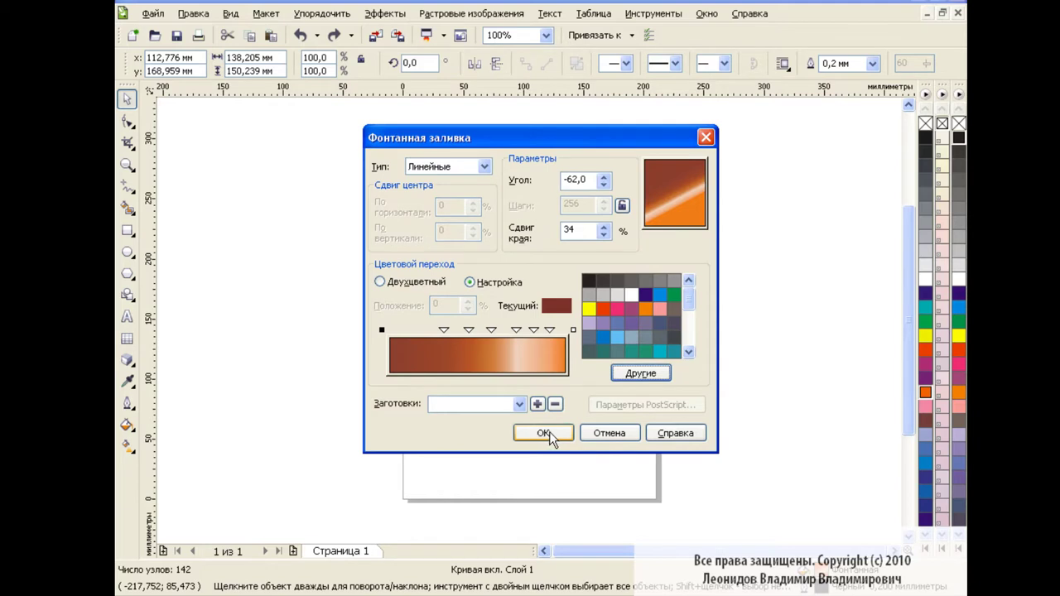
click(544, 432)
click(723, 288)
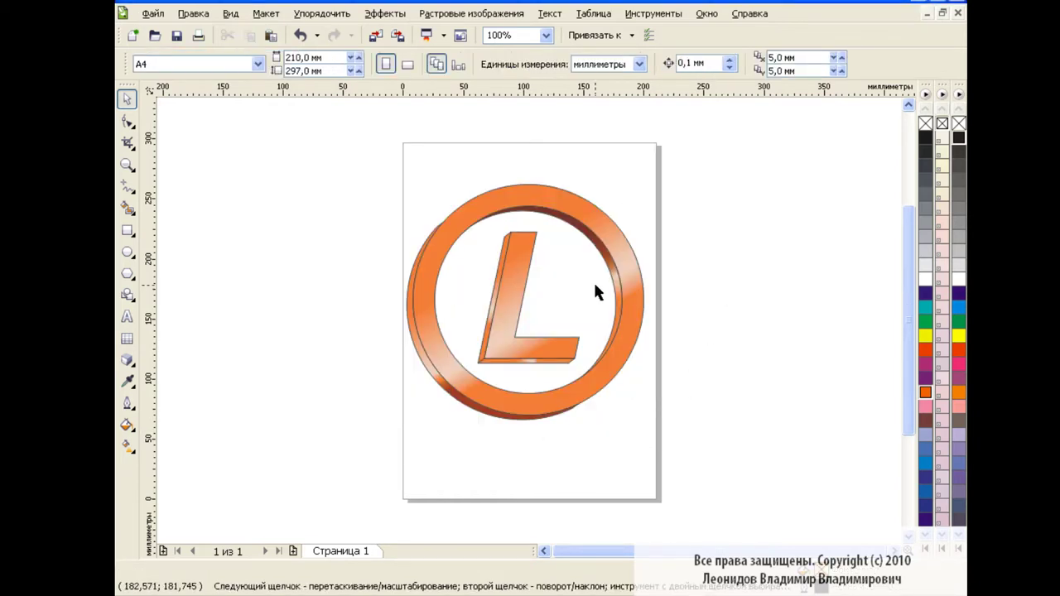
- In the L's Fountain Fill, change the 70% stop to a darker orange
click(493, 303)
click(127, 424)
click(161, 425)
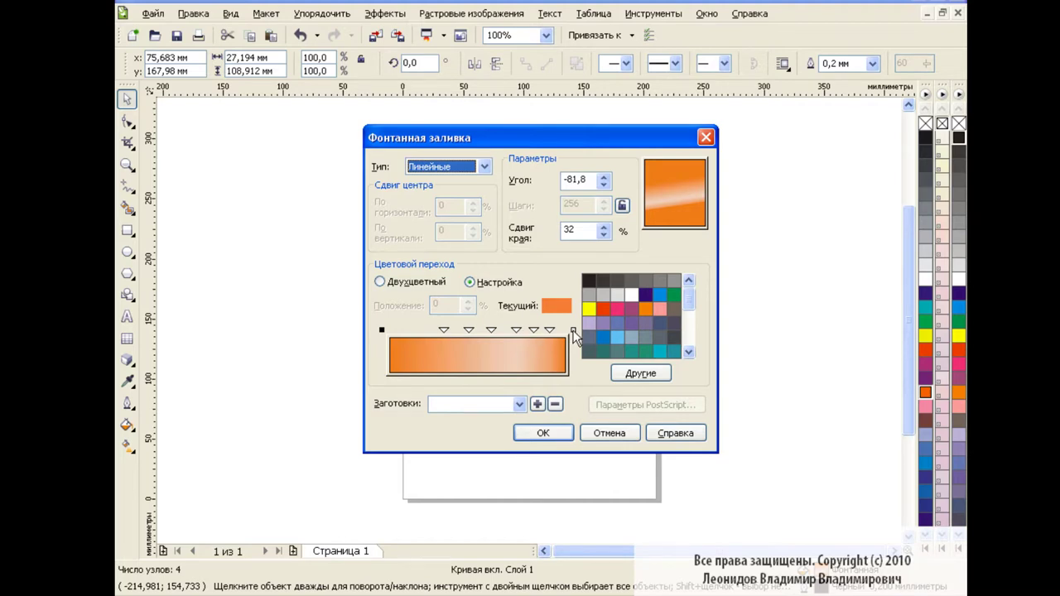
click(515, 330)
click(640, 372)
click(458, 204)
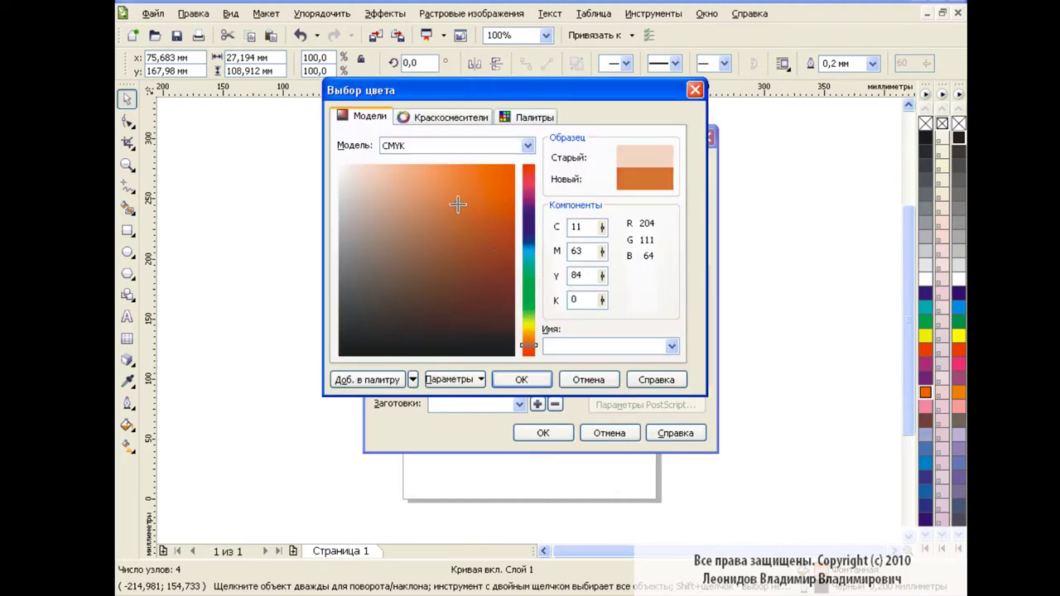
click(522, 379)
click(630, 374)
click(587, 379)
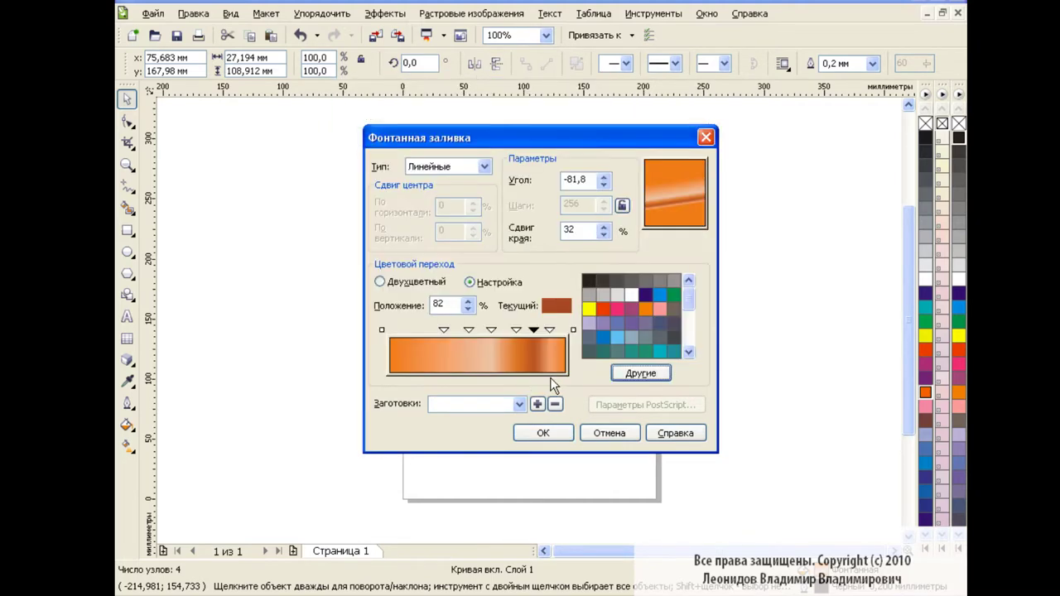
- Recolour the L's end gradient stop, apply the fill, and select the L's bottom edge
click(572, 376)
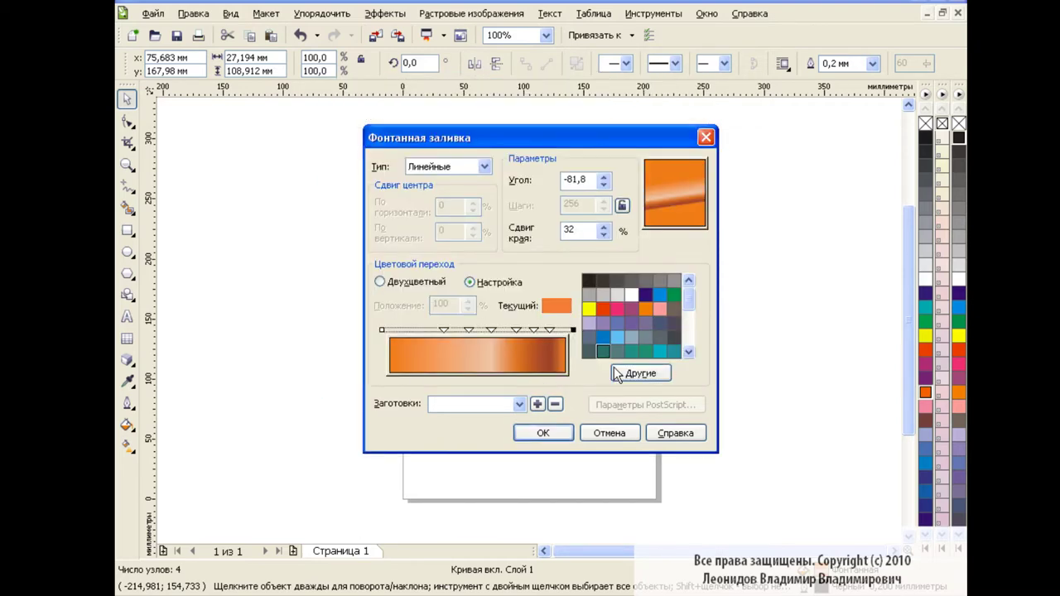
click(619, 374)
click(503, 298)
click(522, 379)
click(542, 432)
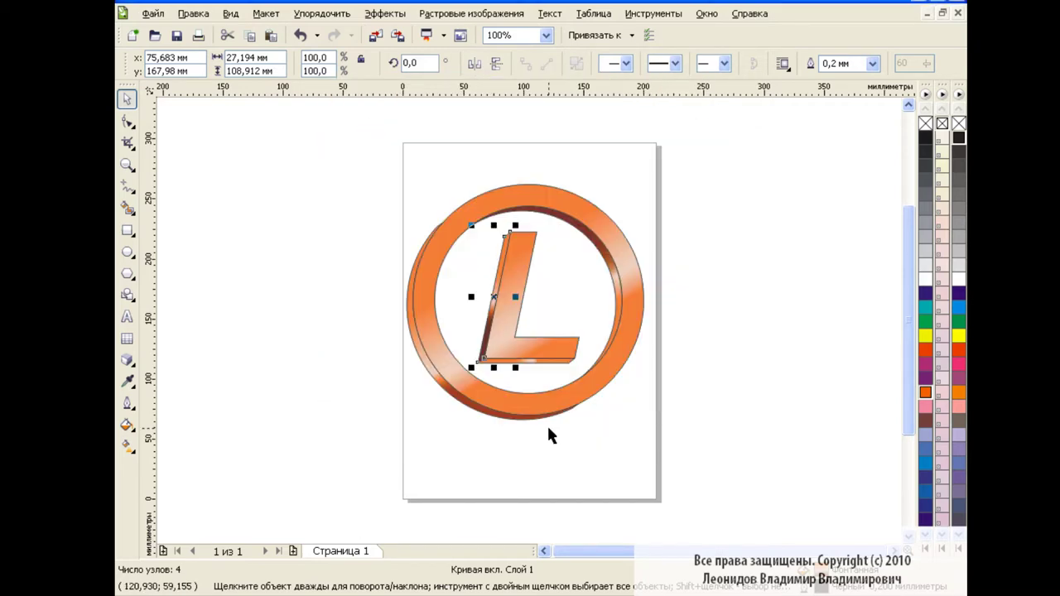
click(708, 326)
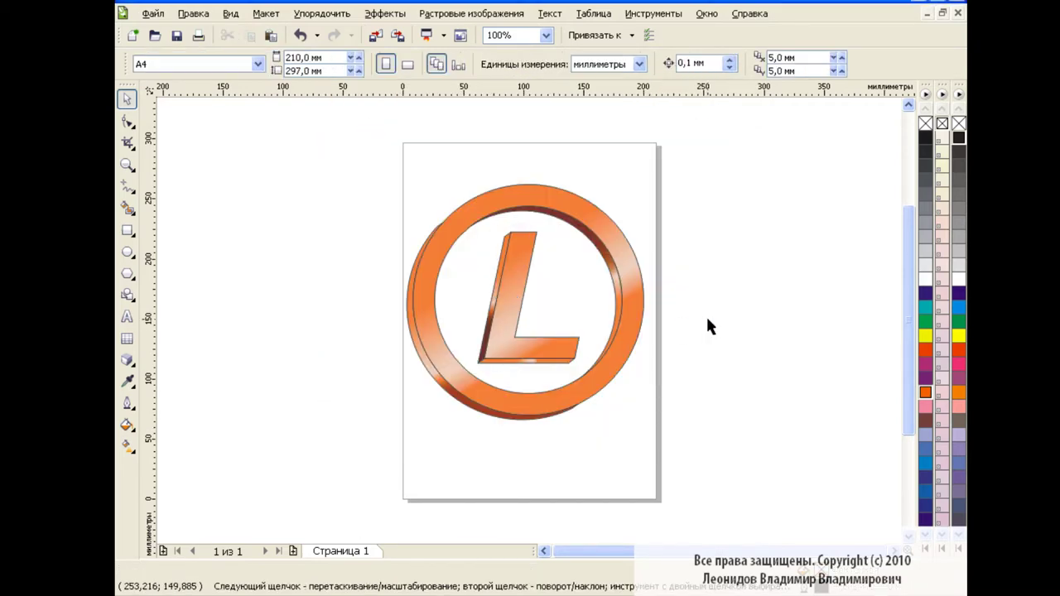
click(552, 368)
- Give the L's bottom edge a fountain fill with a darker brown stop
click(127, 426)
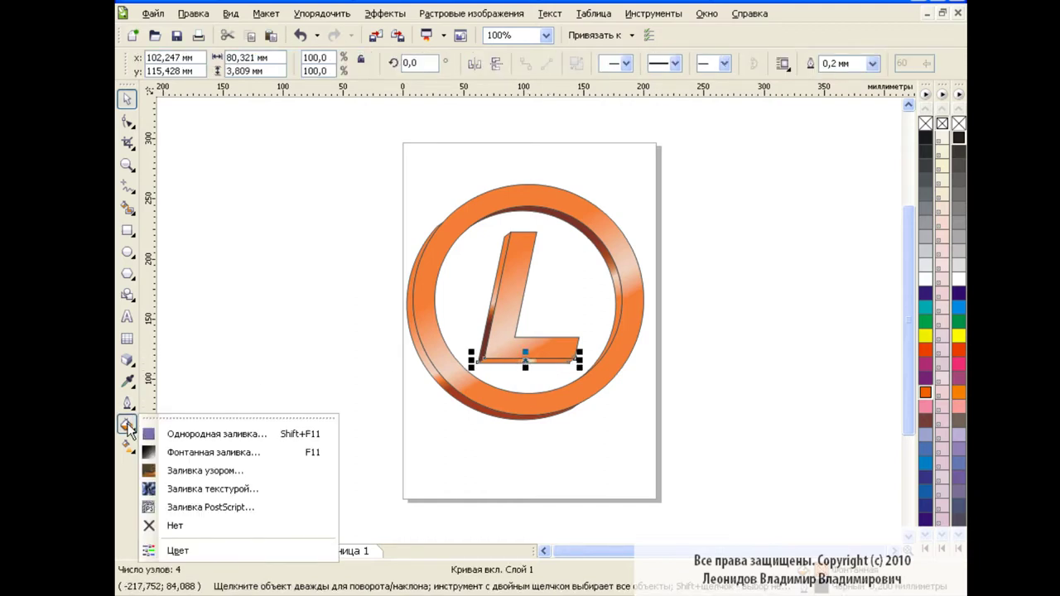
click(213, 452)
click(444, 329)
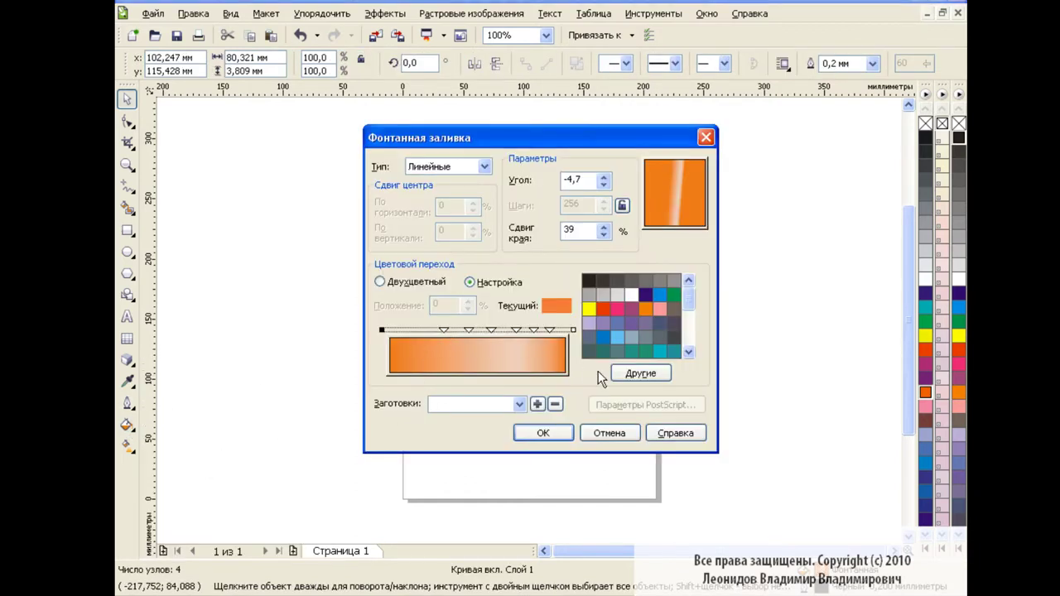
click(617, 373)
click(504, 279)
click(524, 378)
click(640, 373)
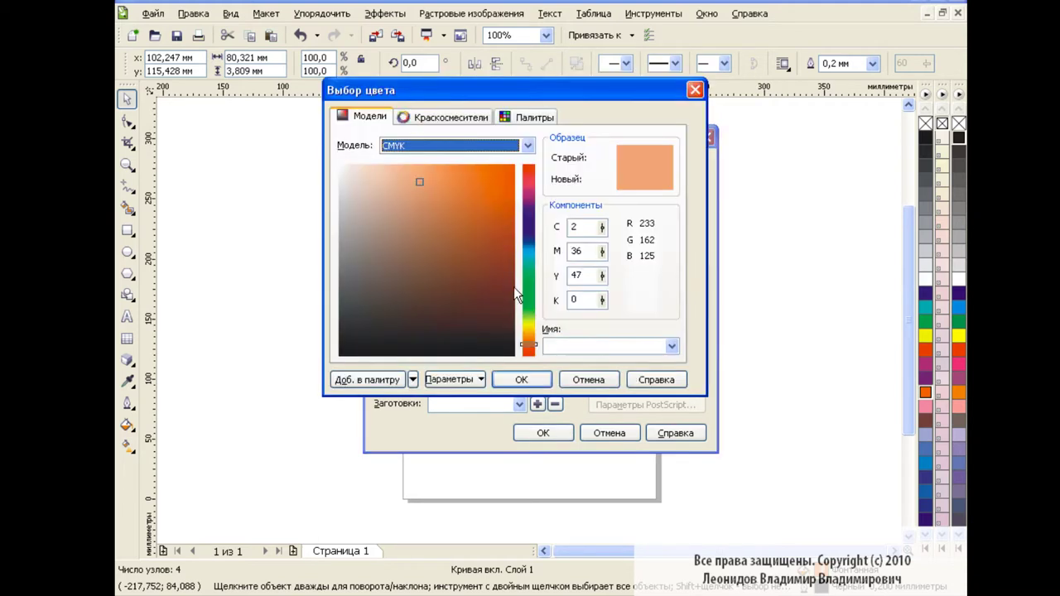
click(497, 252)
click(524, 377)
click(544, 432)
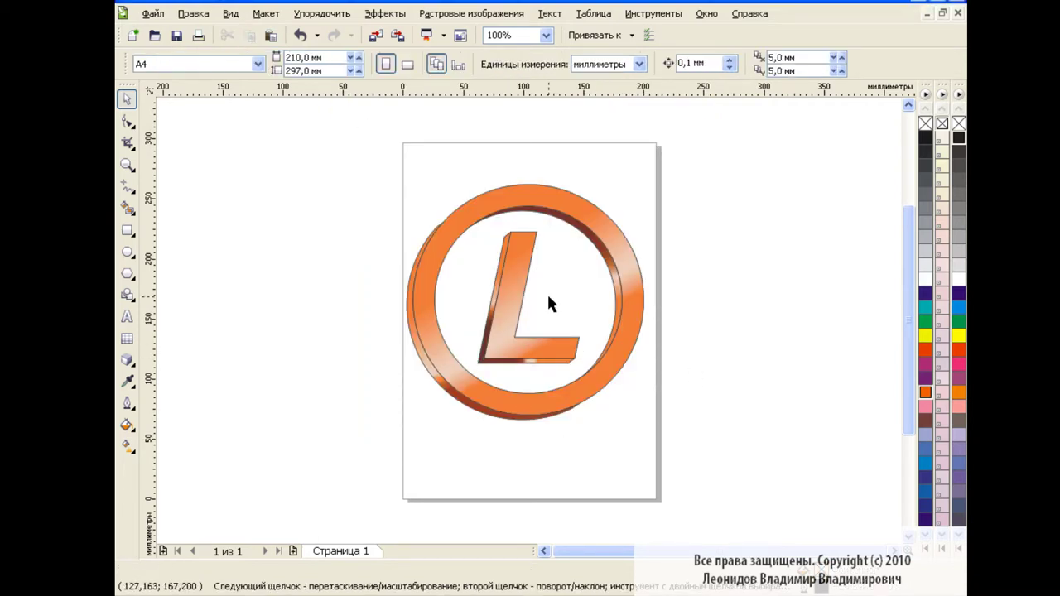
- Marquee-select all the logo's parts and group them
drag(361, 159, 688, 449)
click(739, 260)
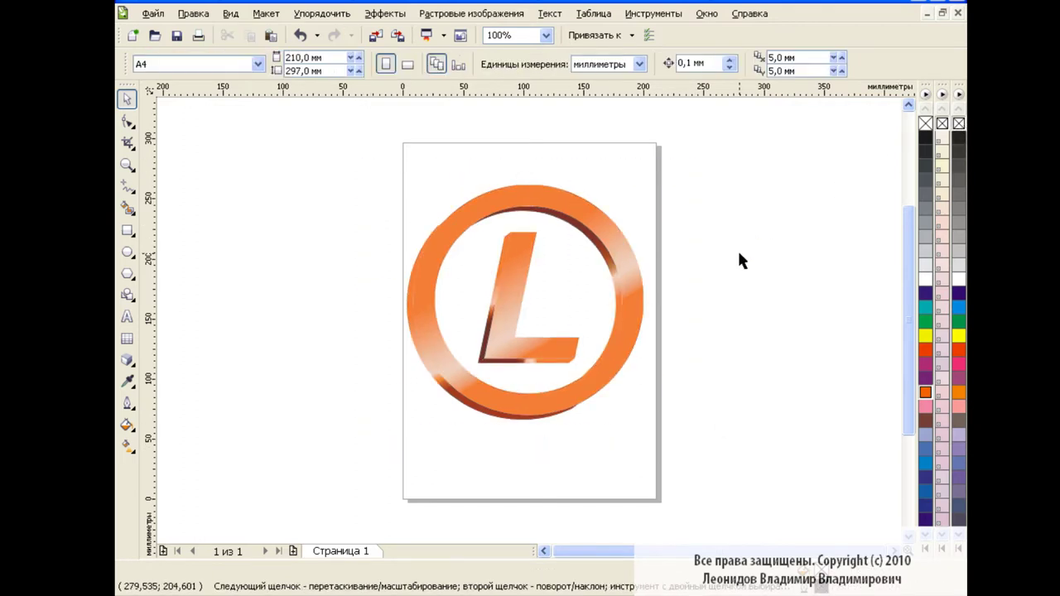
drag(366, 157, 720, 451)
click(715, 253)
drag(356, 158, 689, 466)
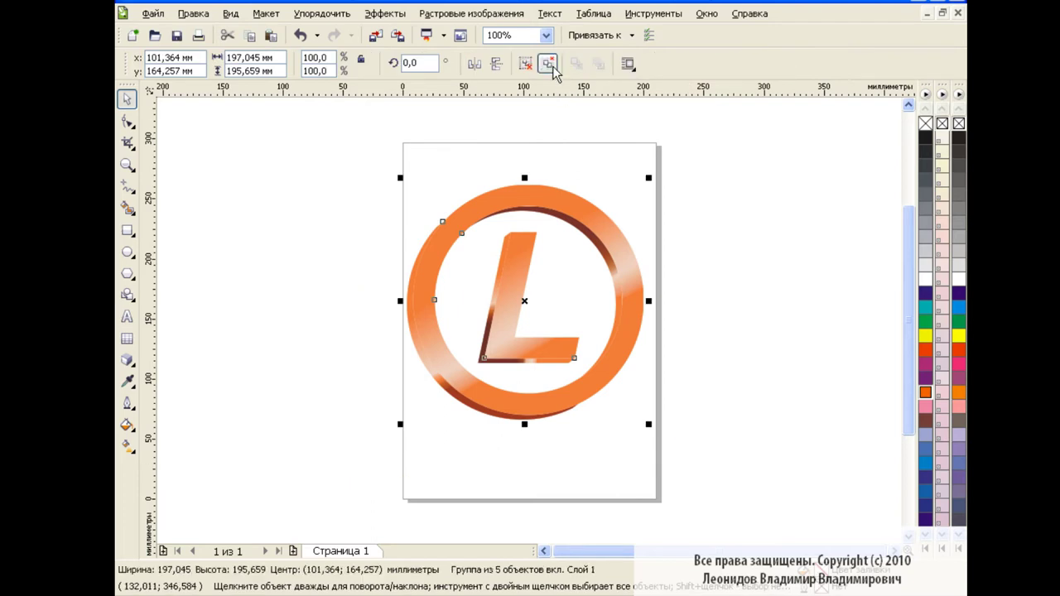
click(686, 302)
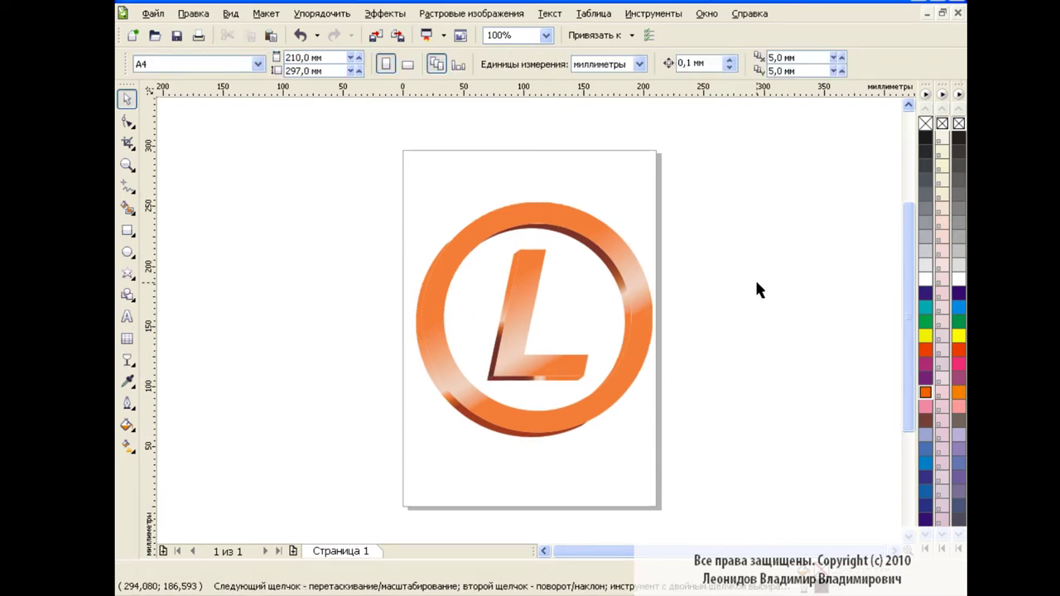
- Draw a page-sized rectangle with a radial gradient centred up-right, sent behind the logo
click(127, 230)
drag(248, 114, 821, 527)
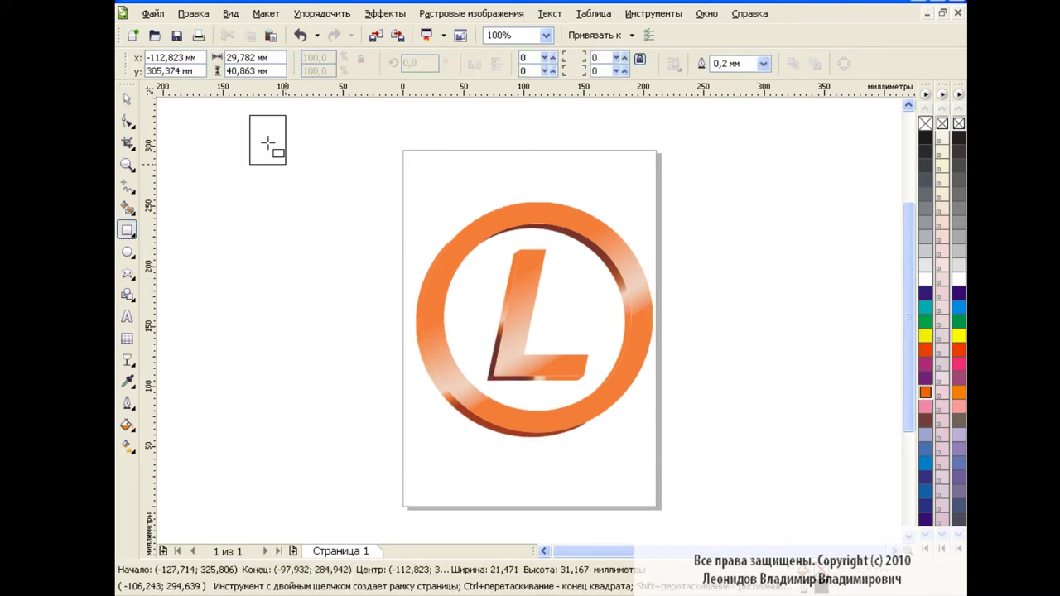
click(129, 446)
click(211, 63)
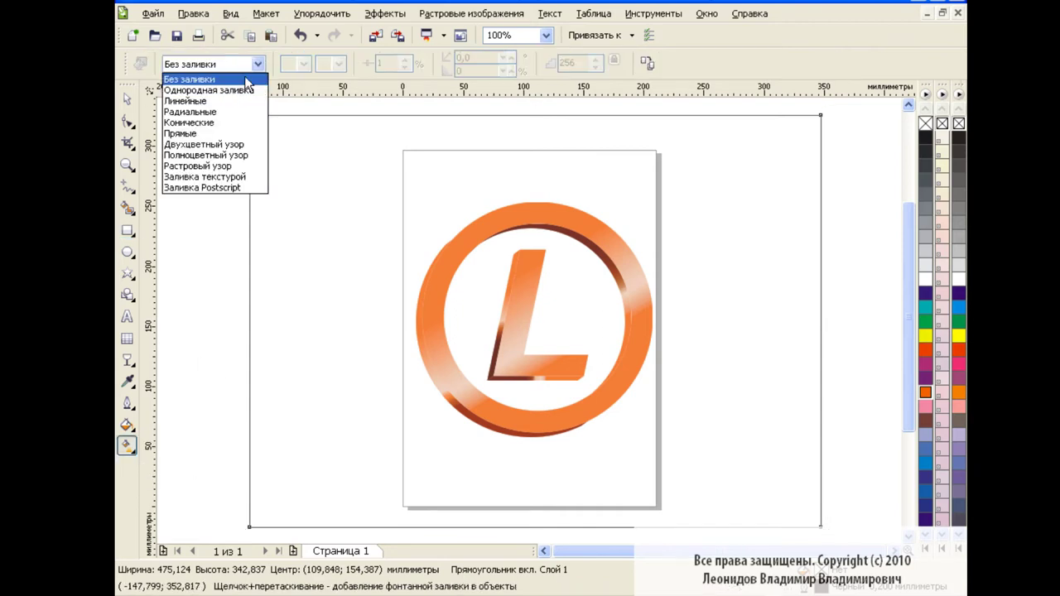
click(225, 111)
drag(534, 320, 670, 228)
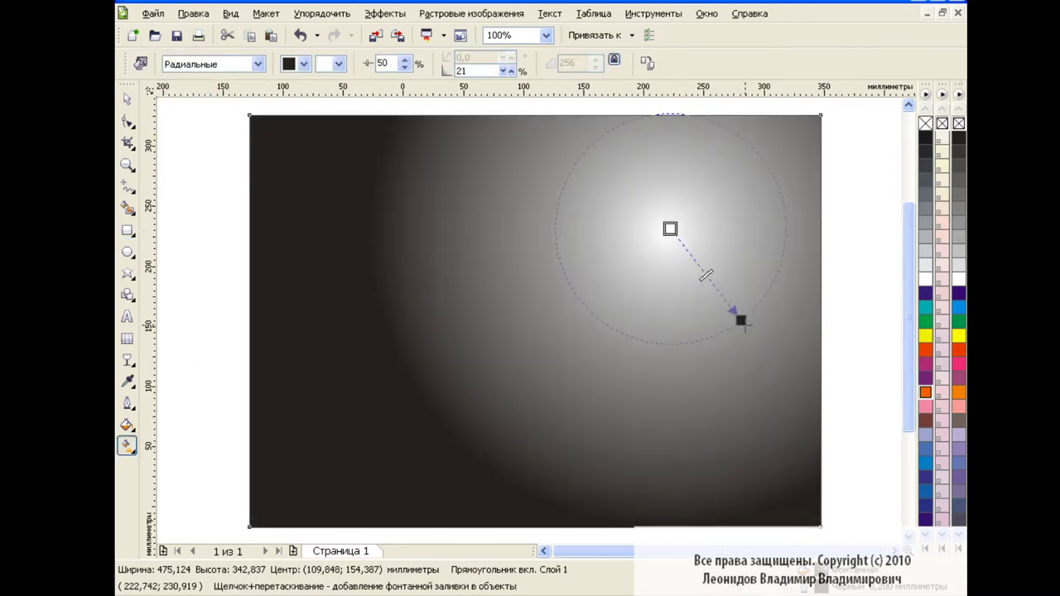
drag(741, 320, 616, 338)
key(space)
key(shift+Page_Down)
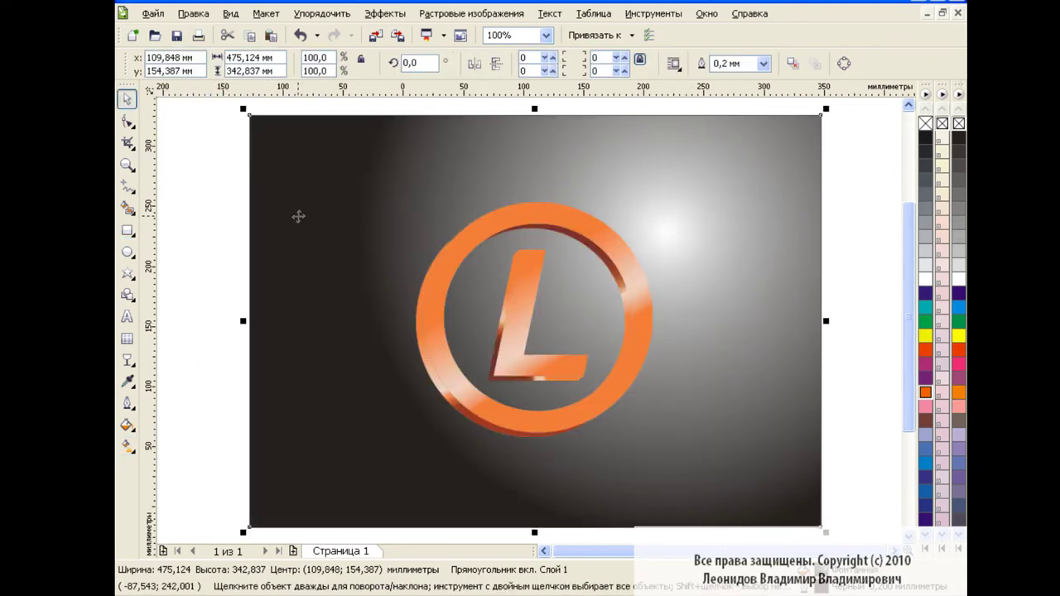
click(216, 227)
- Draw a four-point star left of the ring and pull its inner points inward
click(128, 275)
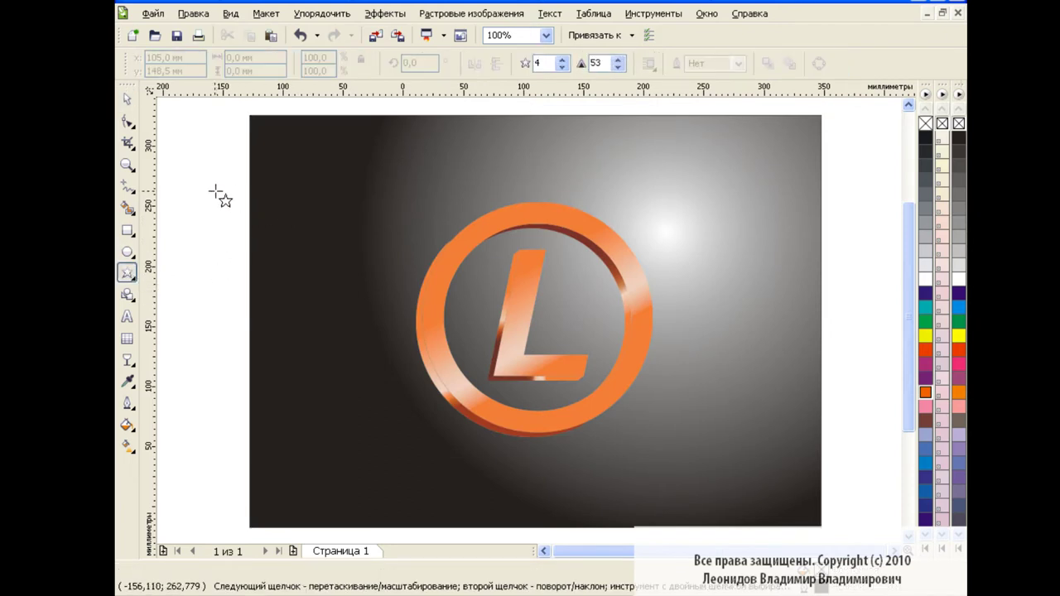
drag(199, 174, 411, 358)
key(F10)
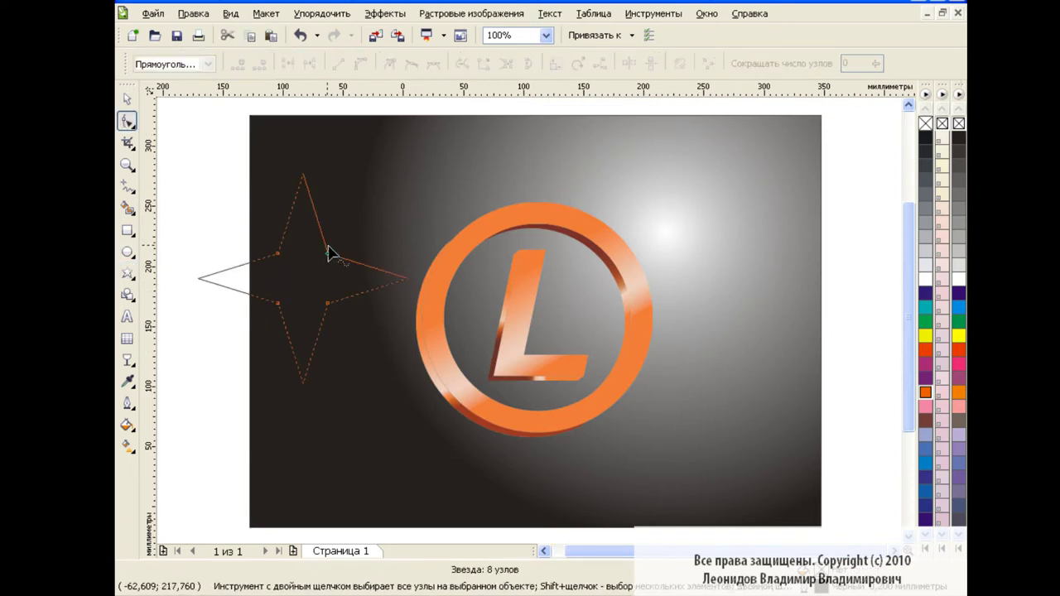
drag(328, 252, 306, 282)
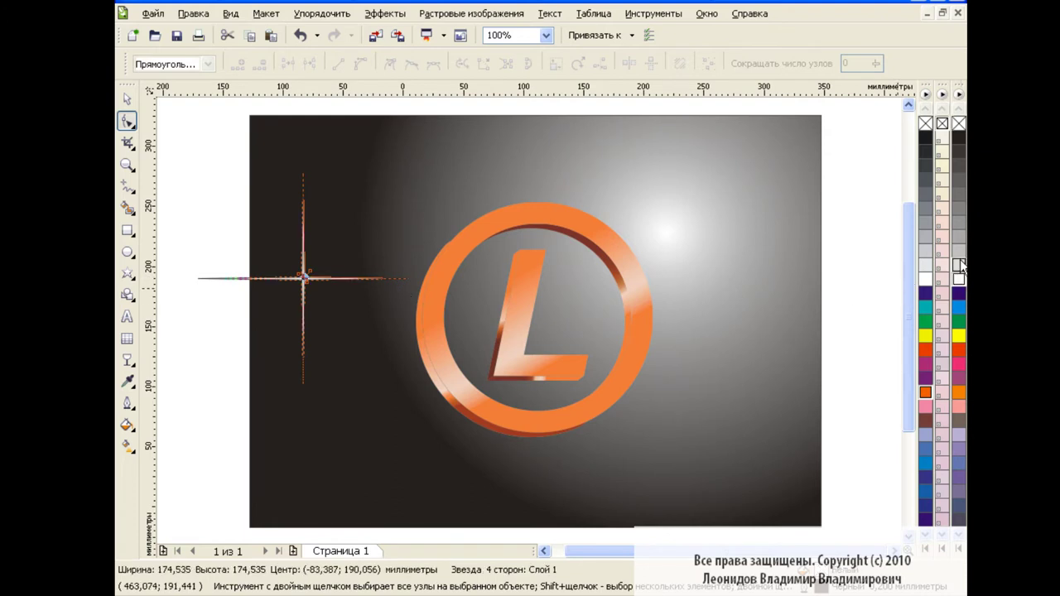
key(space)
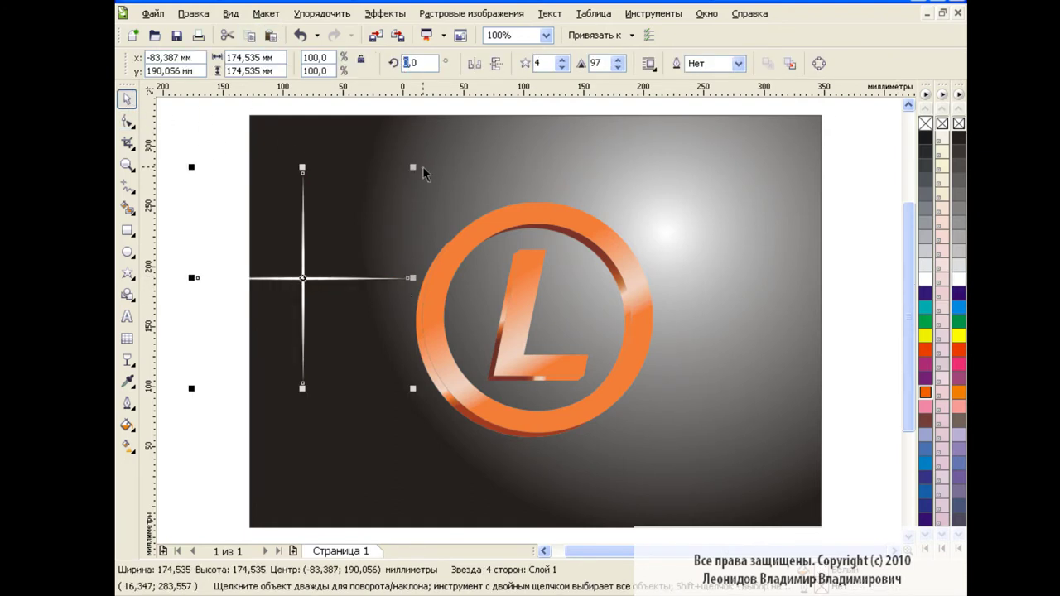
- Rotate a star copy 45° and shrink it around its centre
text(45)
key(Return)
drag(381, 199, 342, 241)
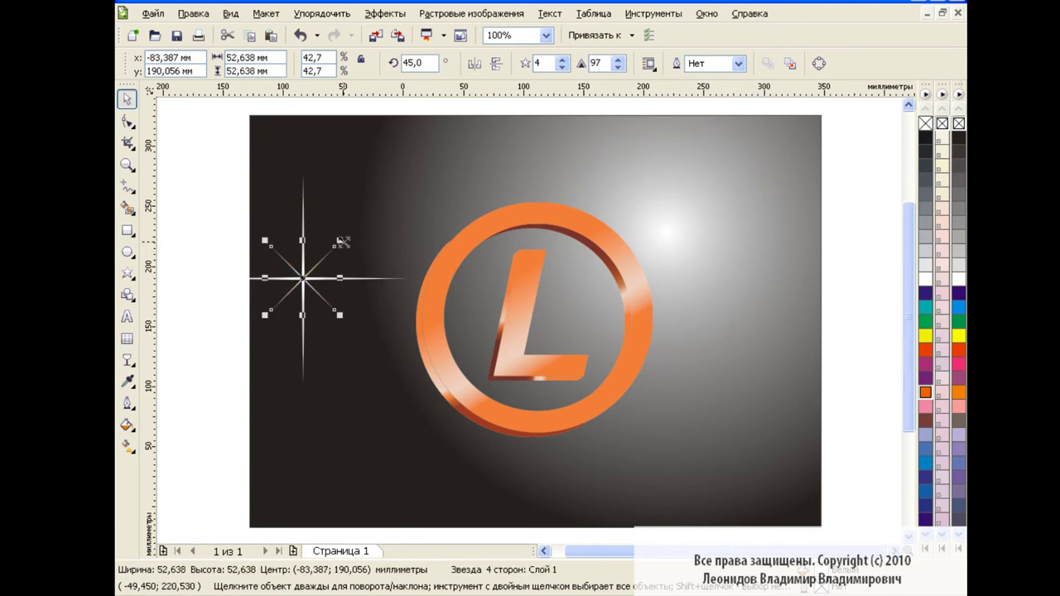
click(204, 182)
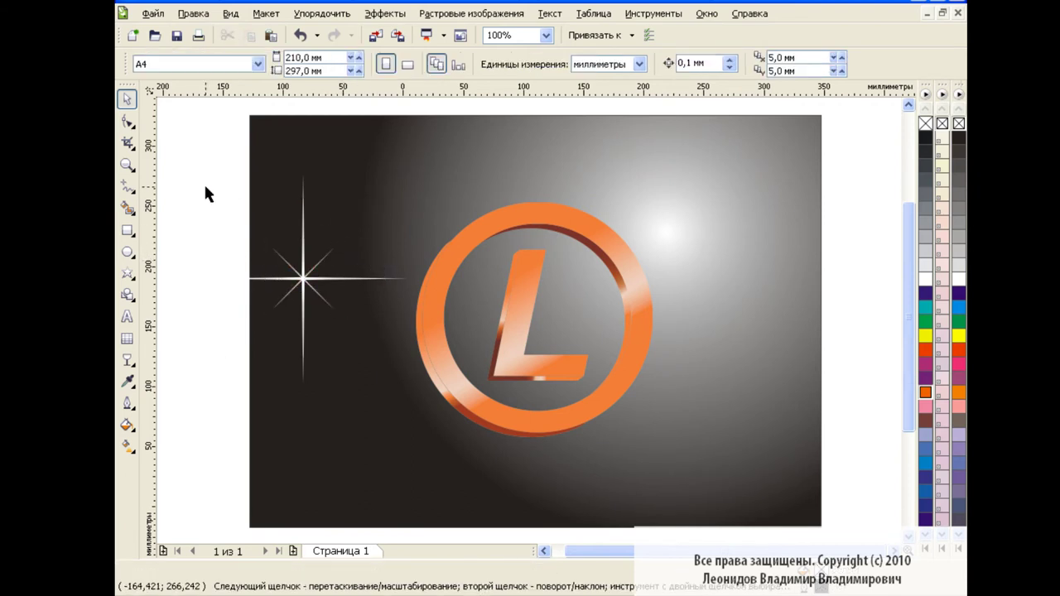
click(319, 278)
- Duplicate the small star, shrink the copy and rotate it to 60°
click(250, 37)
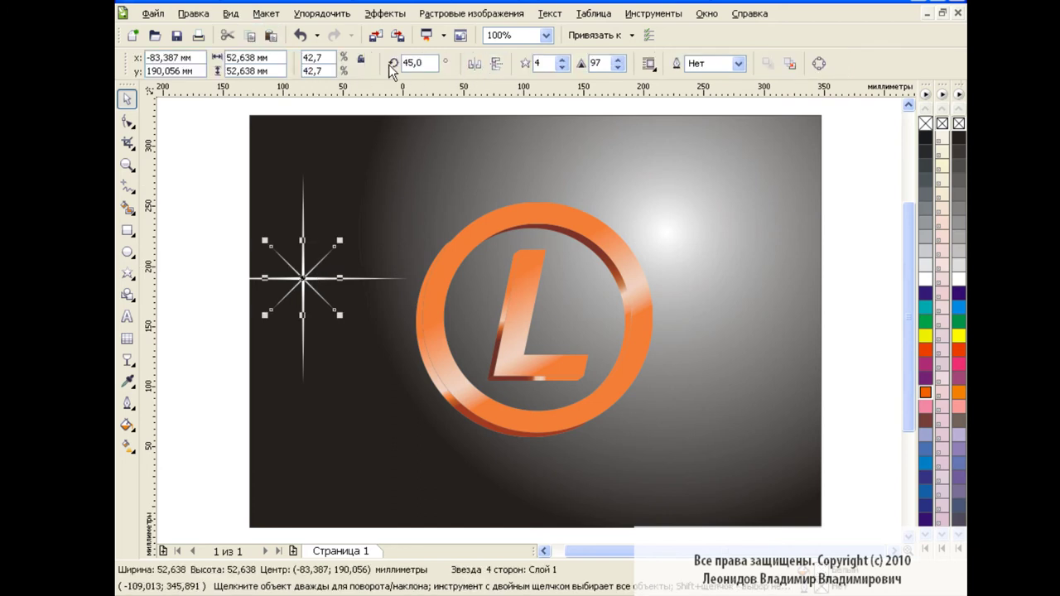
text(30)
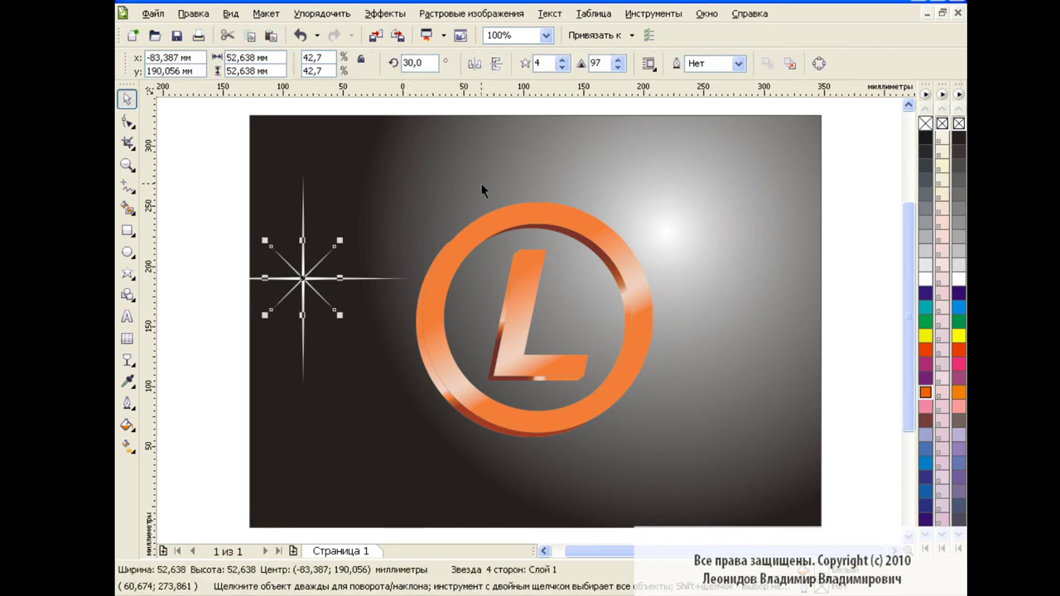
key(Return)
drag(346, 232, 329, 250)
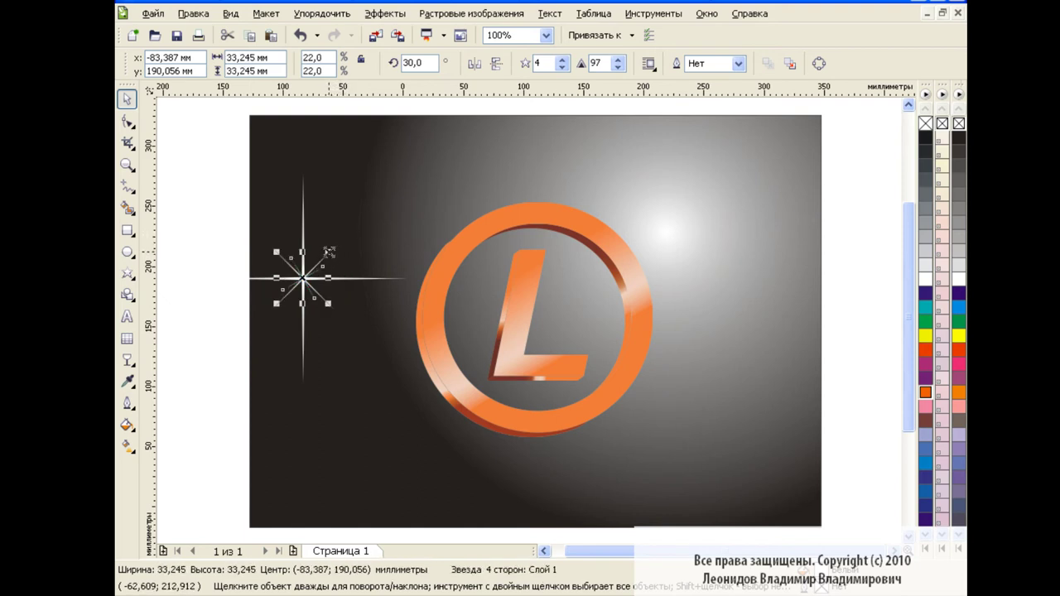
double_click(409, 63)
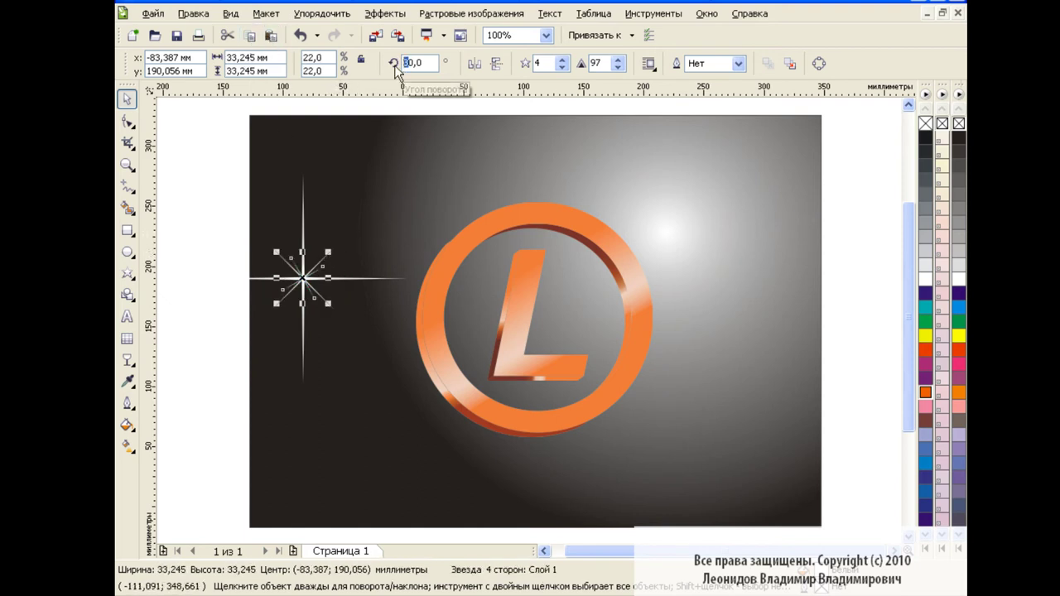
text(60)
key(Return)
click(196, 217)
- Group the sparkle pieces with Ctrl+G, move them onto the ring's upper-left rim, and resize
drag(176, 151, 434, 422)
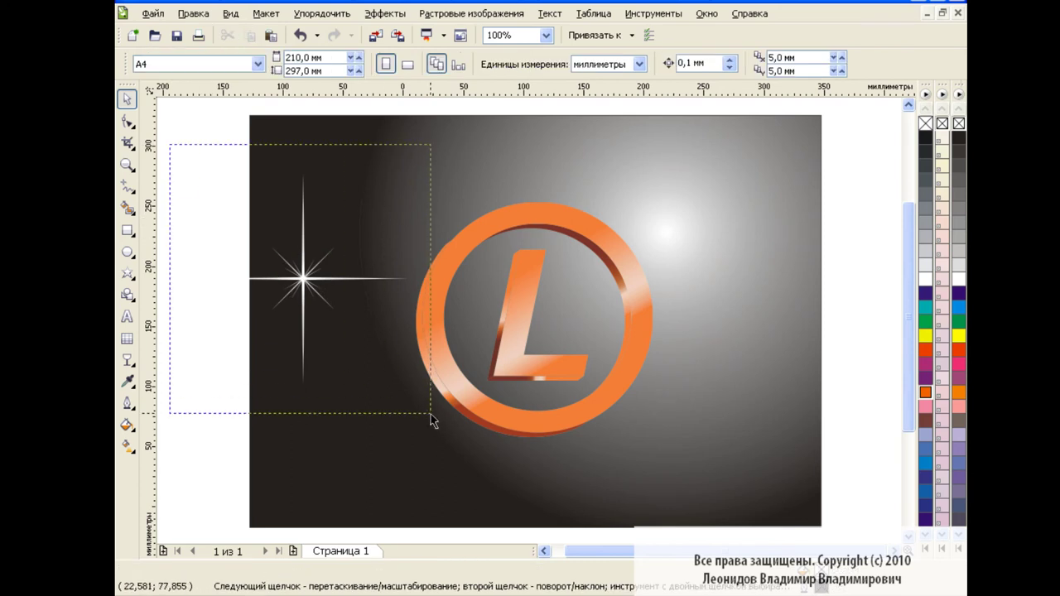
key(ctrl+g)
drag(301, 279, 469, 224)
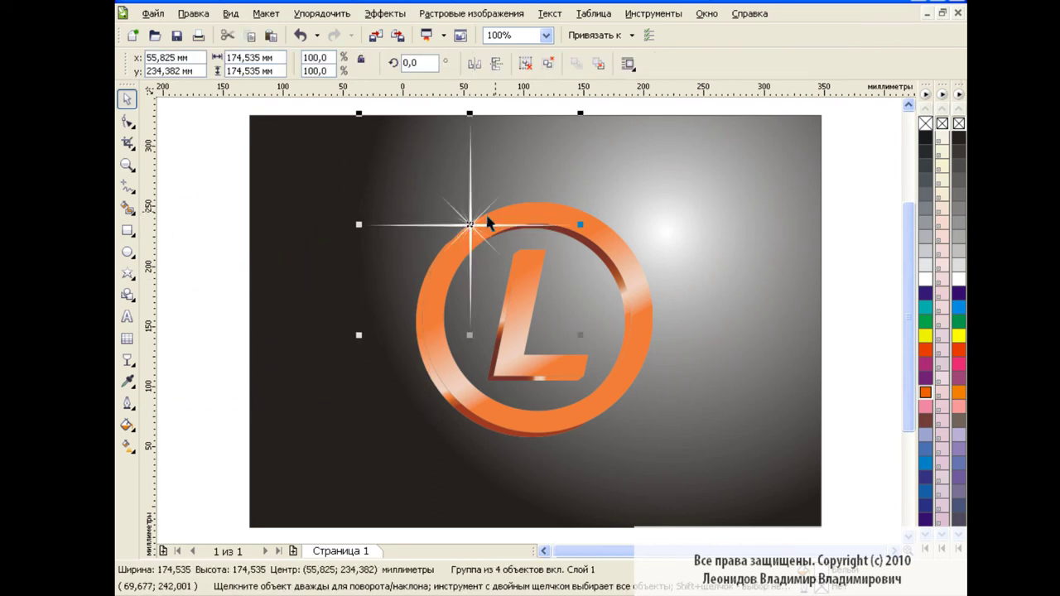
drag(578, 112, 512, 175)
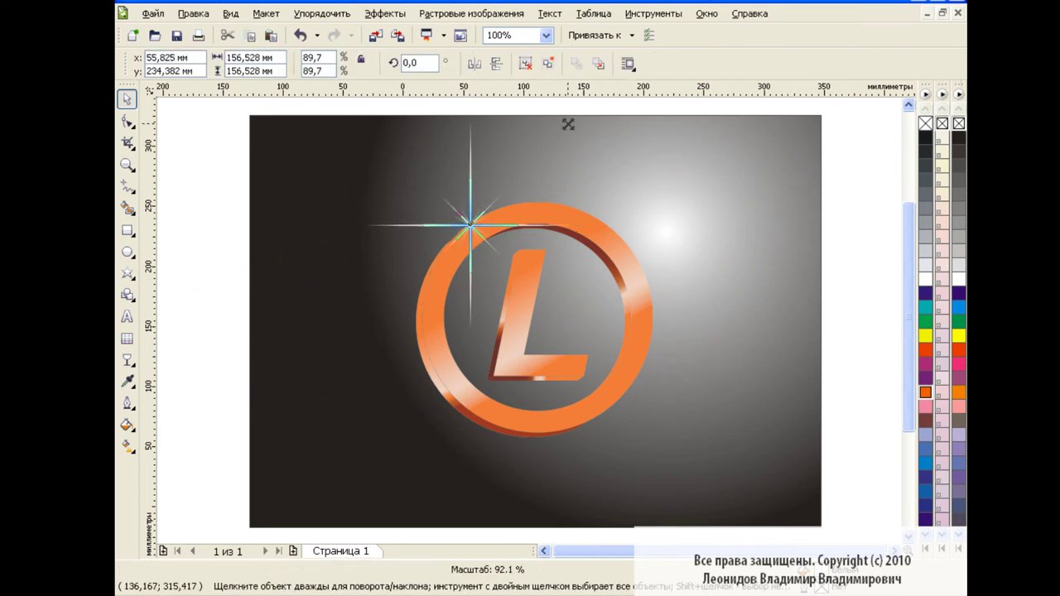
shift+click(515, 174)
click(466, 225)
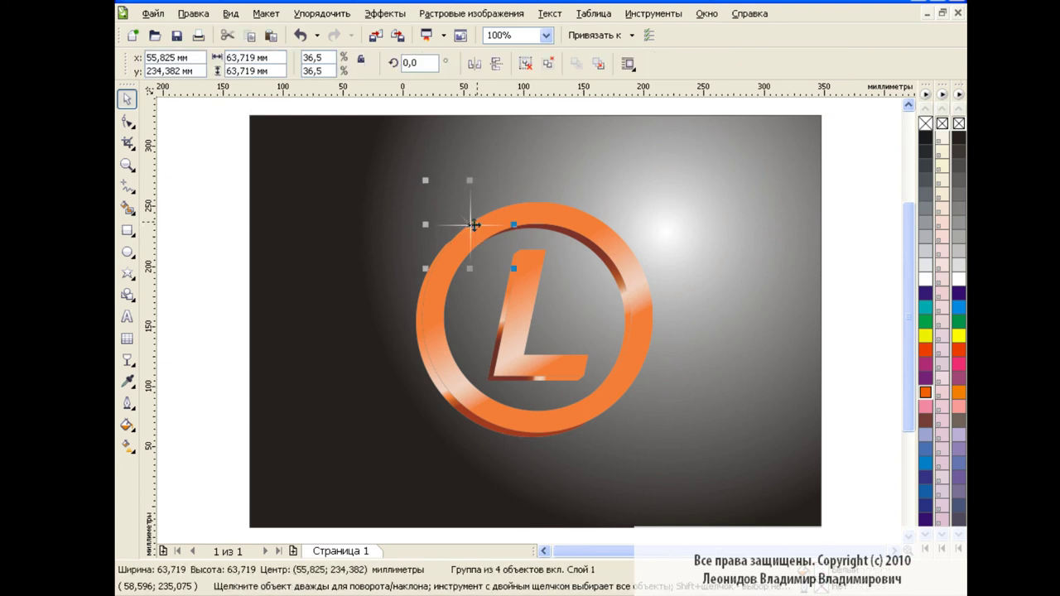
drag(507, 186, 551, 142)
click(216, 172)
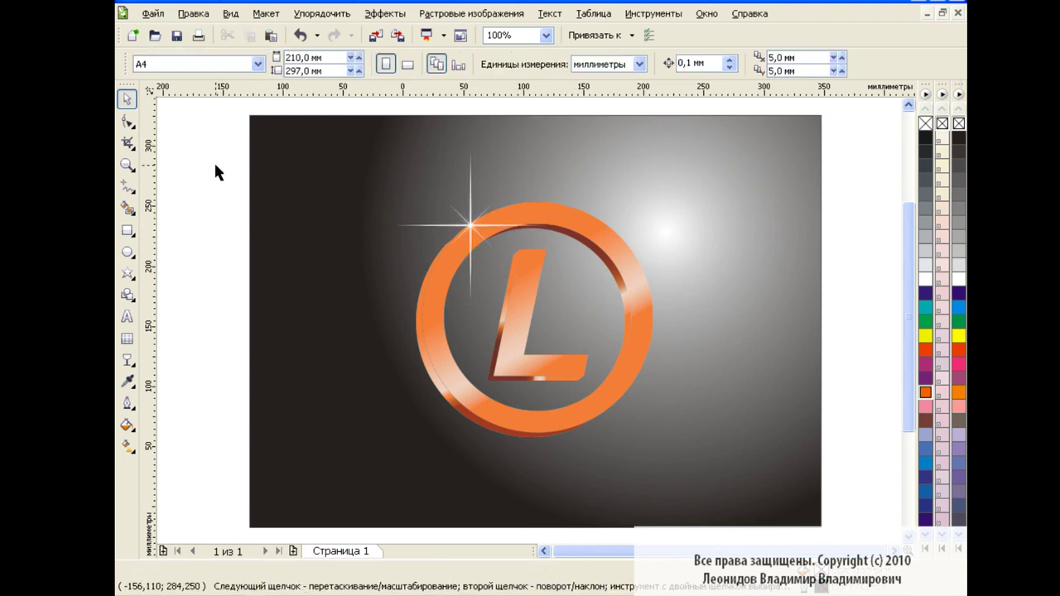